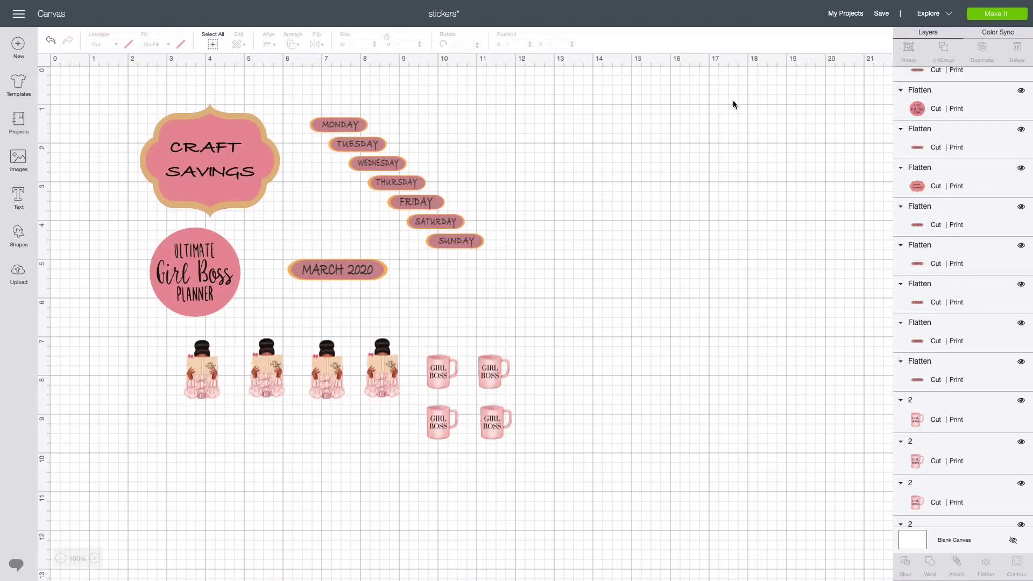
Step: Search the image library for FREE and insert the pink scalloped Cartouche frame
{"action": "mouse_move", "coordinate": [287, 4]}
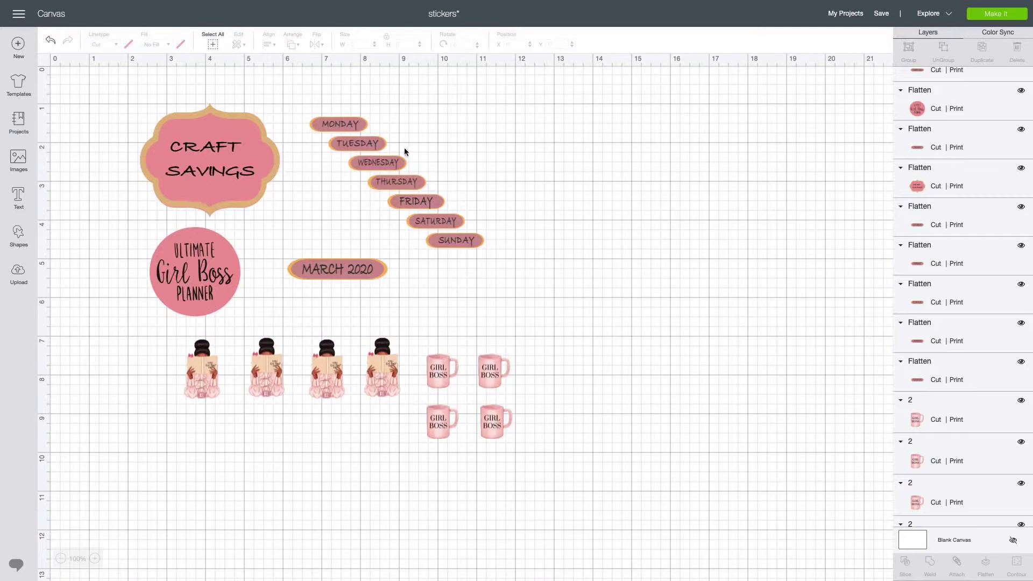
{"action": "scroll", "coordinate": [148, 189], "scroll_direction": "down", "scroll_amount": 1}
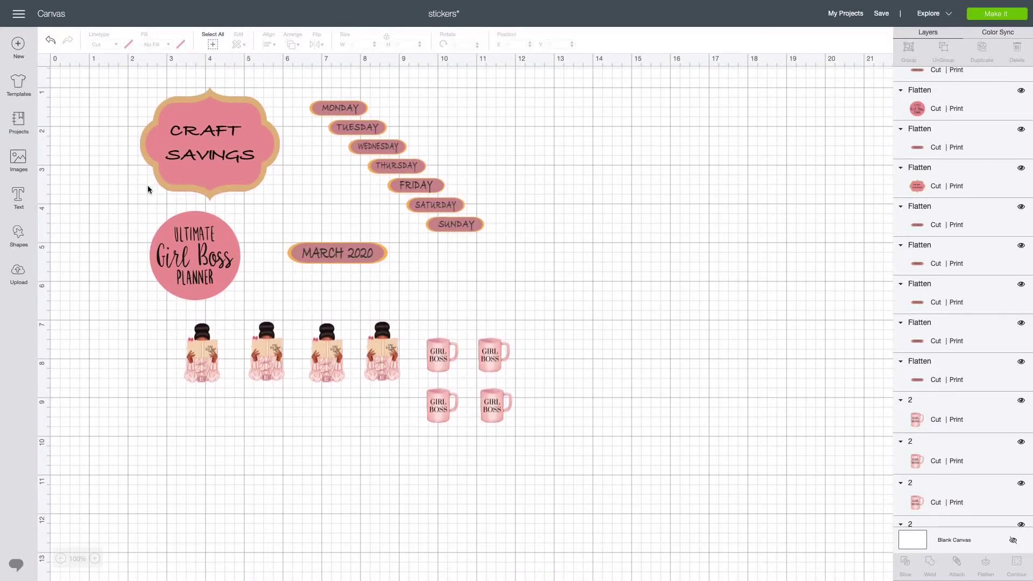
{"action": "scroll", "coordinate": [148, 189], "scroll_direction": "right", "scroll_amount": 1}
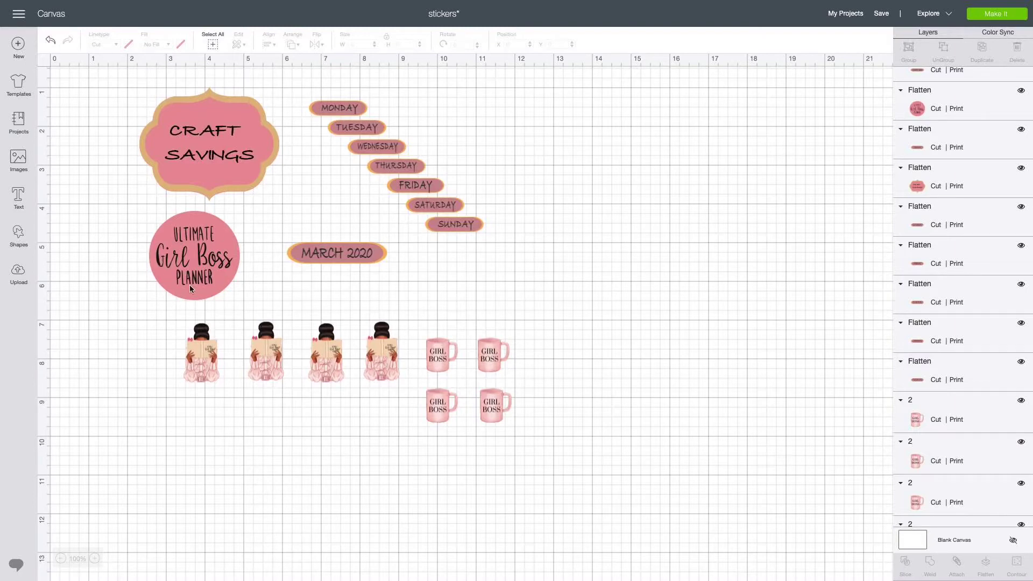
{"action": "scroll", "coordinate": [194, 237], "scroll_direction": "left", "scroll_amount": 1}
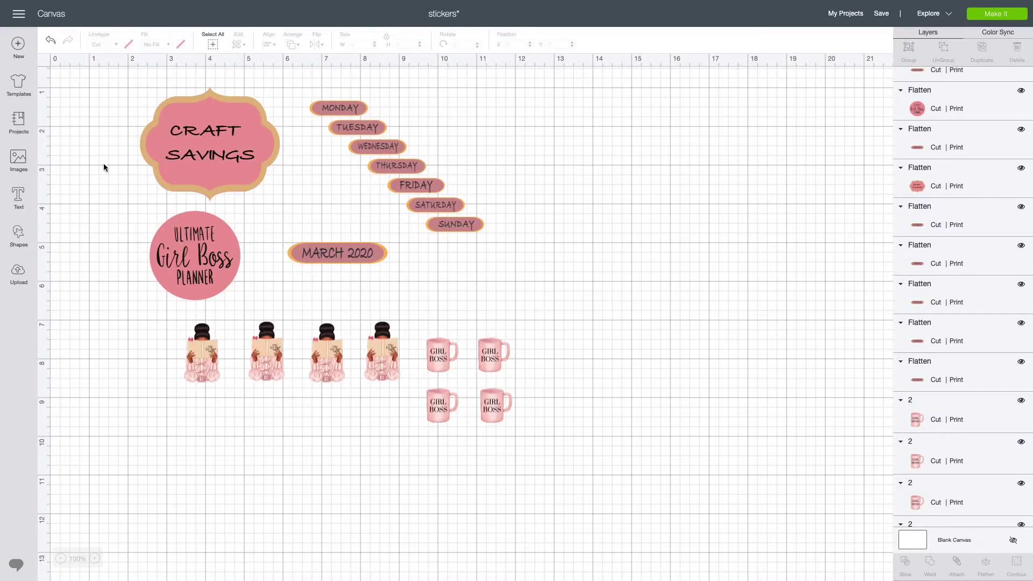
{"action": "left_click", "coordinate": [25, 164]}
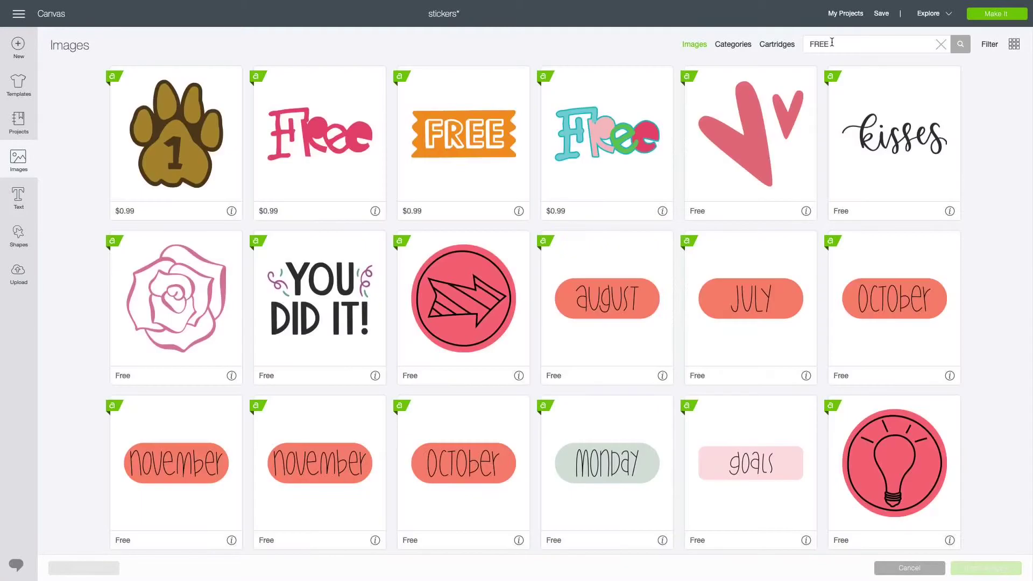
{"action": "left_click", "coordinate": [832, 42]}
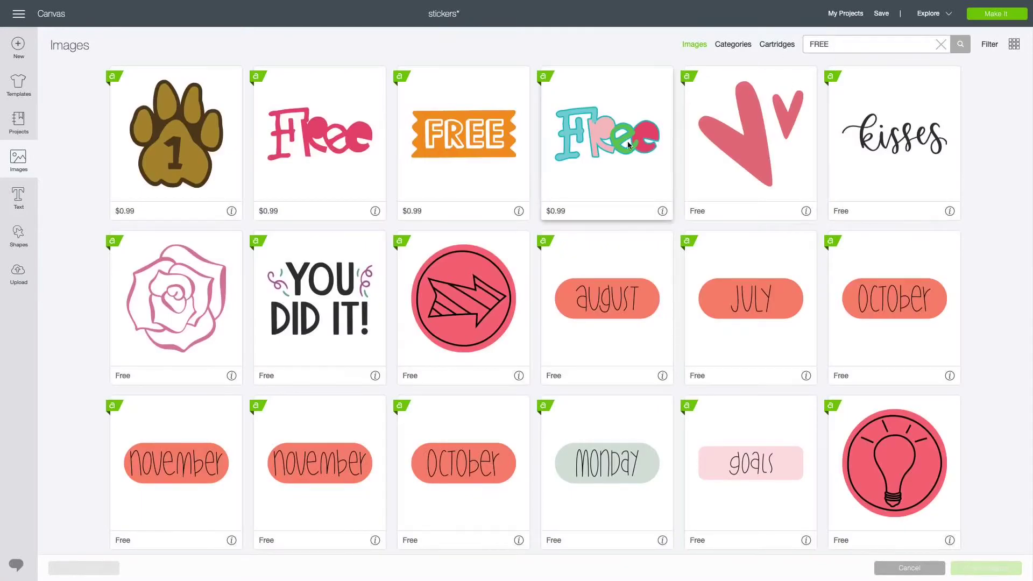
{"action": "scroll", "coordinate": [704, 245], "scroll_direction": "down", "scroll_amount": 10}
{"action": "left_click", "coordinate": [723, 235]}
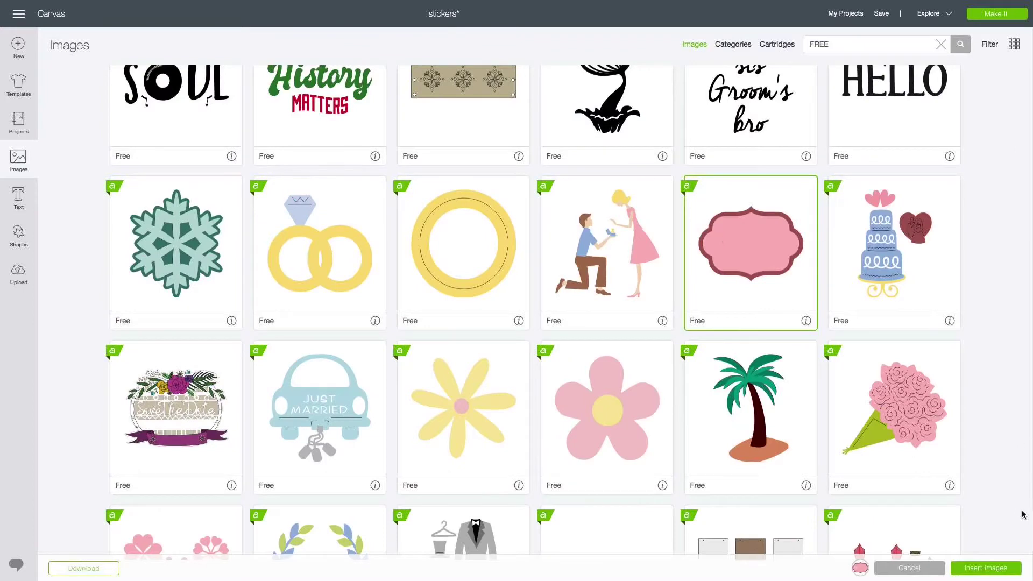
{"action": "left_click", "coordinate": [976, 569]}
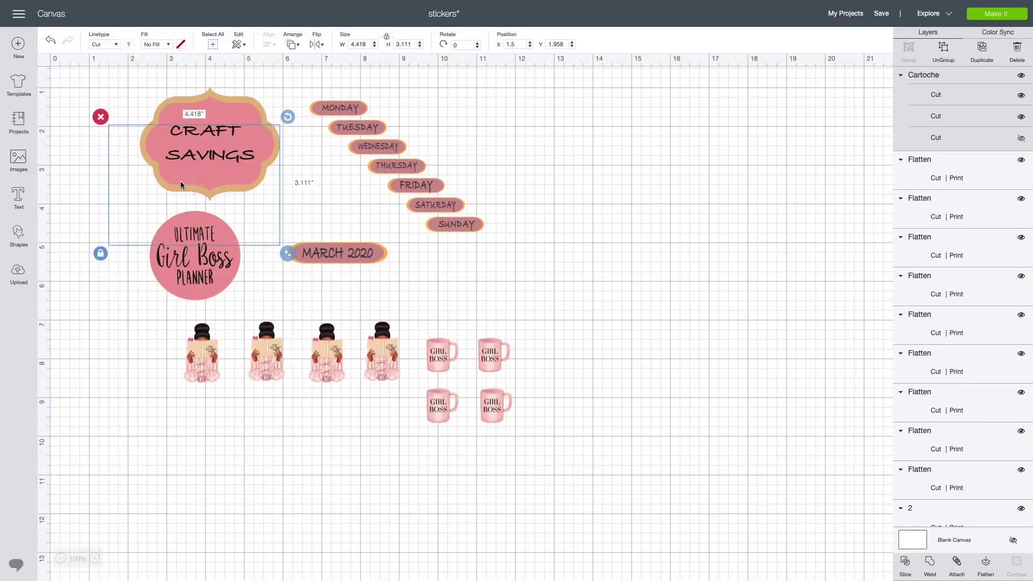
Step: Move the frame right of the day labels and resize it to 3.5 by 3.5 inches
{"action": "left_click_drag", "start_coordinate": [181, 184], "coordinate": [654, 150]}
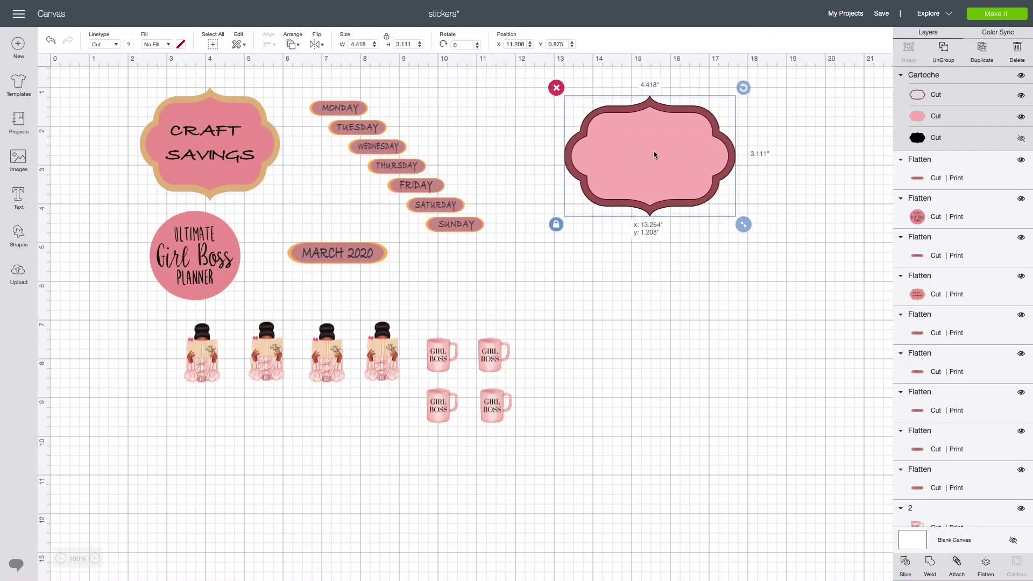
{"action": "left_click", "coordinate": [556, 225]}
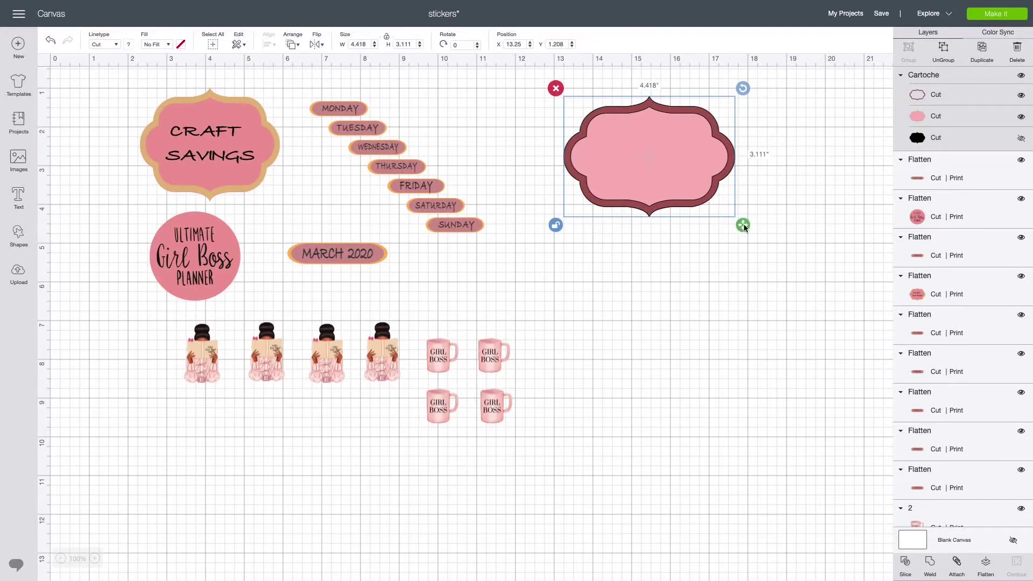
{"action": "left_click_drag", "start_coordinate": [743, 225], "coordinate": [730, 253]}
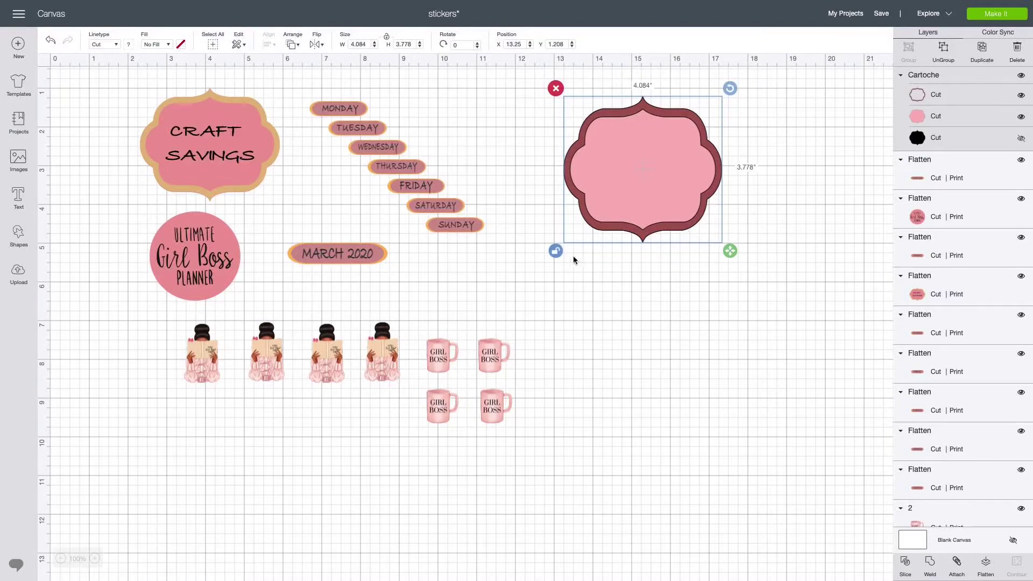
{"action": "scroll", "coordinate": [551, 253], "scroll_direction": "right", "scroll_amount": 1}
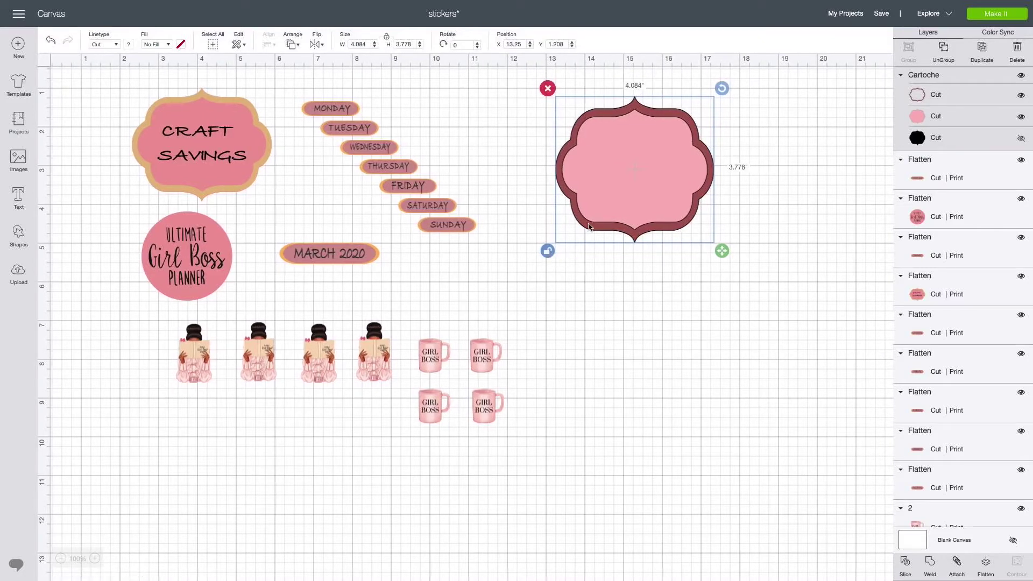
{"action": "left_click_drag", "start_coordinate": [721, 250], "coordinate": [714, 242]}
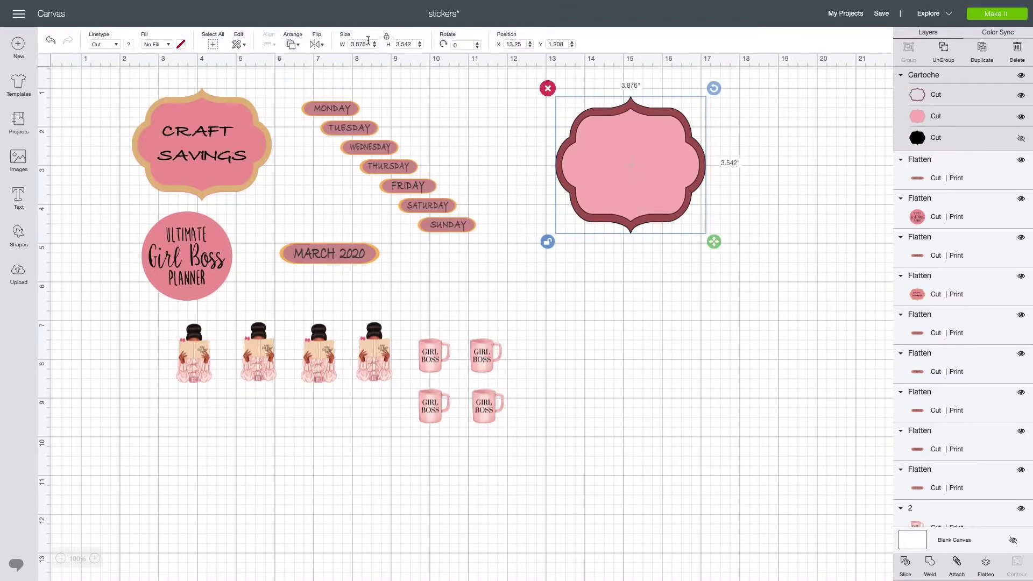
{"action": "left_click", "coordinate": [369, 41]}
{"action": "left_click_drag", "start_coordinate": [367, 46], "coordinate": [344, 47]}
{"action": "type", "text": "3.5"}
{"action": "left_click", "coordinate": [396, 44]}
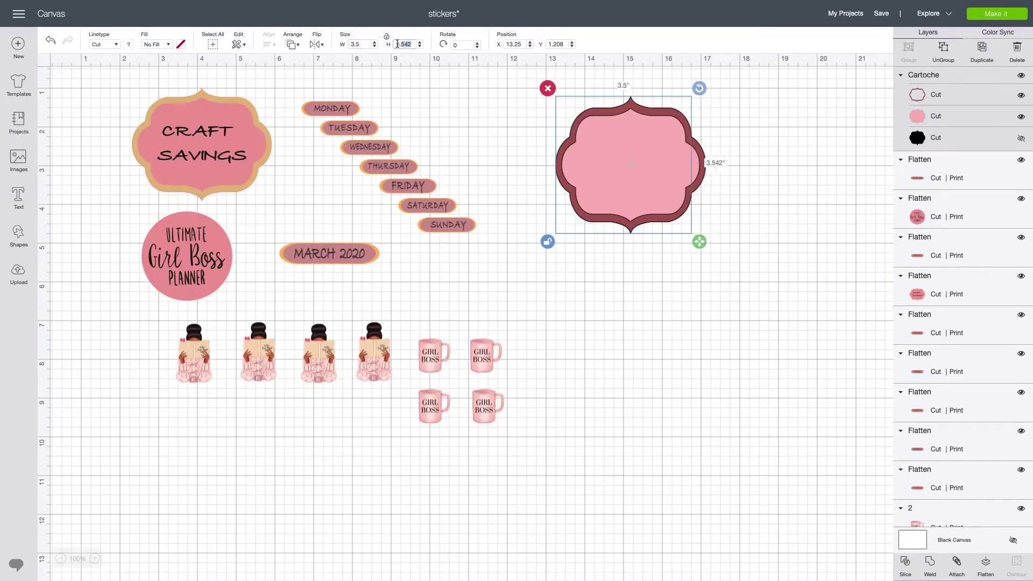
{"action": "type", "text": "3"}
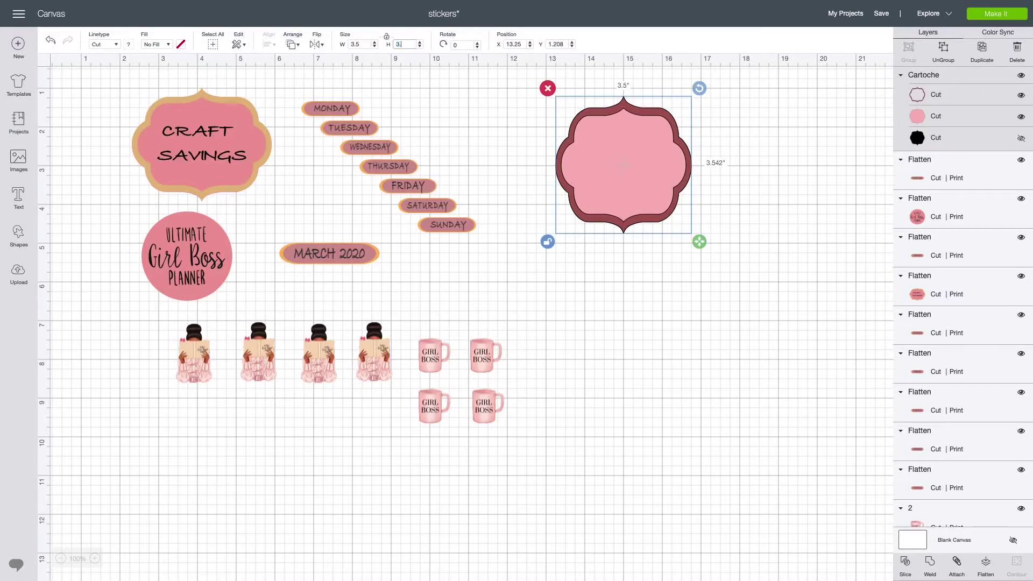
{"action": "type", "text": ".5"}
{"action": "key", "text": "Return"}
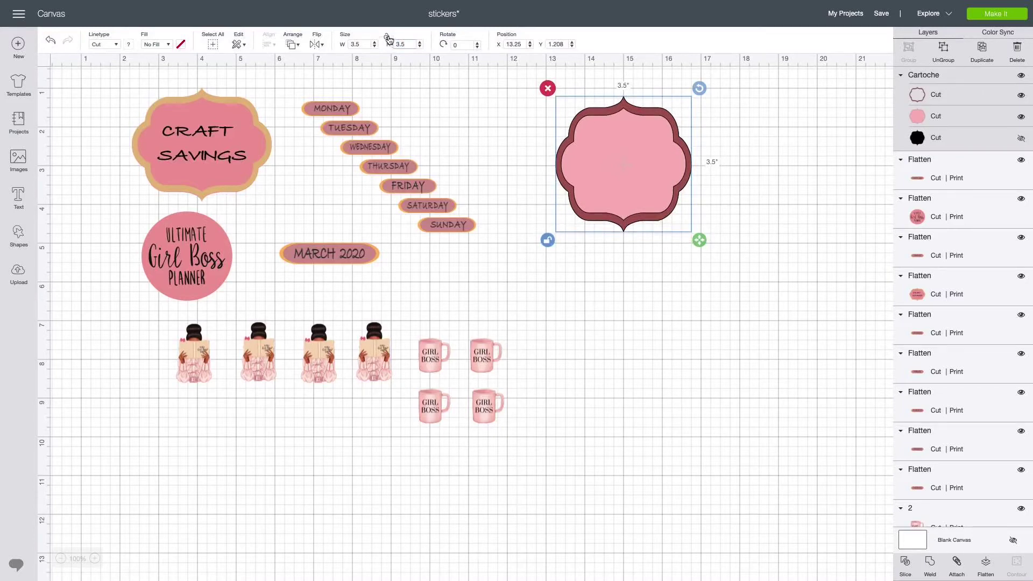
{"action": "key", "text": "Return"}
Step: Change the frame's outline layer colour to black
{"action": "left_click", "coordinate": [918, 98]}
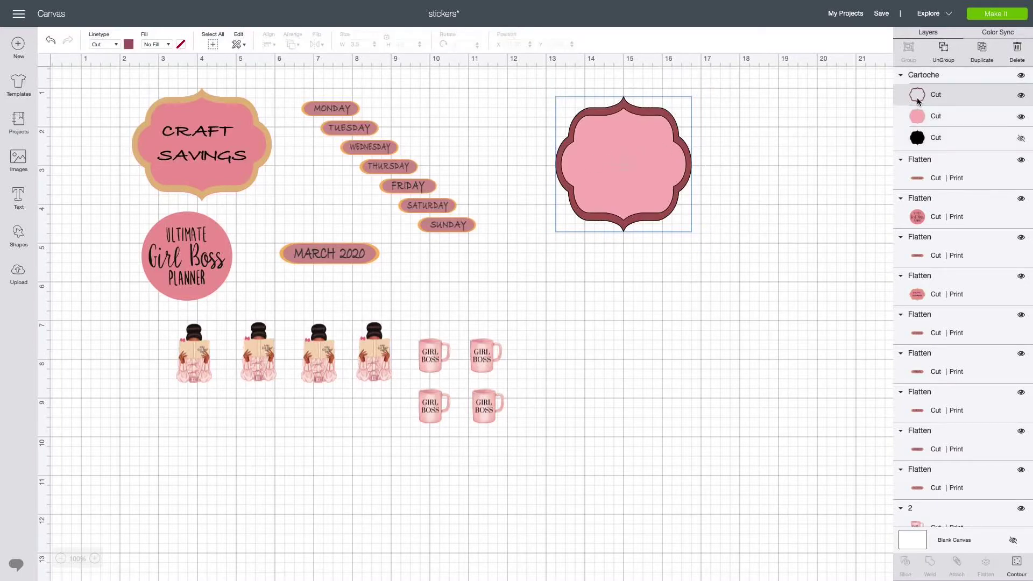
{"action": "left_click", "coordinate": [129, 45]}
{"action": "left_click", "coordinate": [140, 83]}
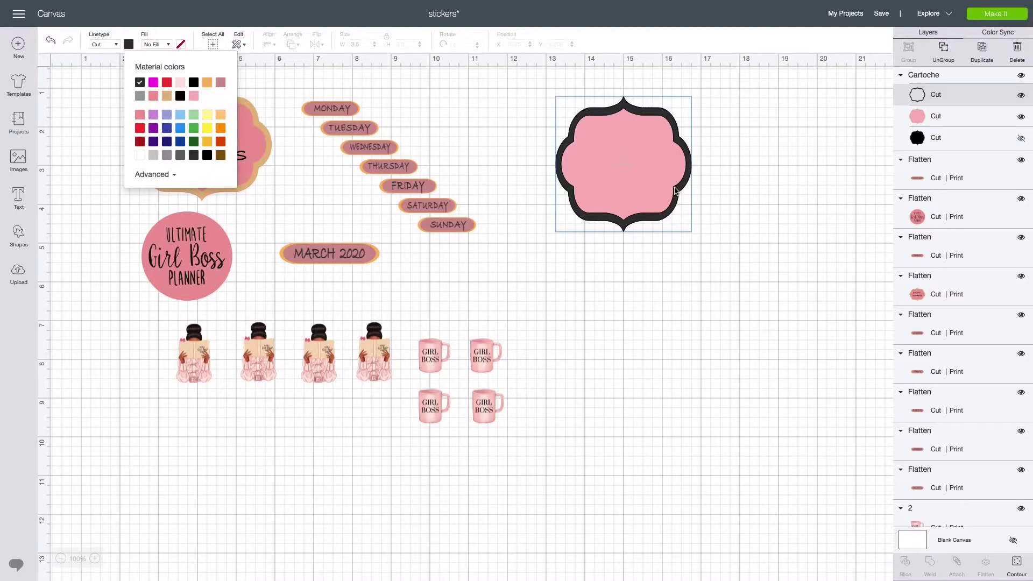
{"action": "left_click", "coordinate": [611, 170]}
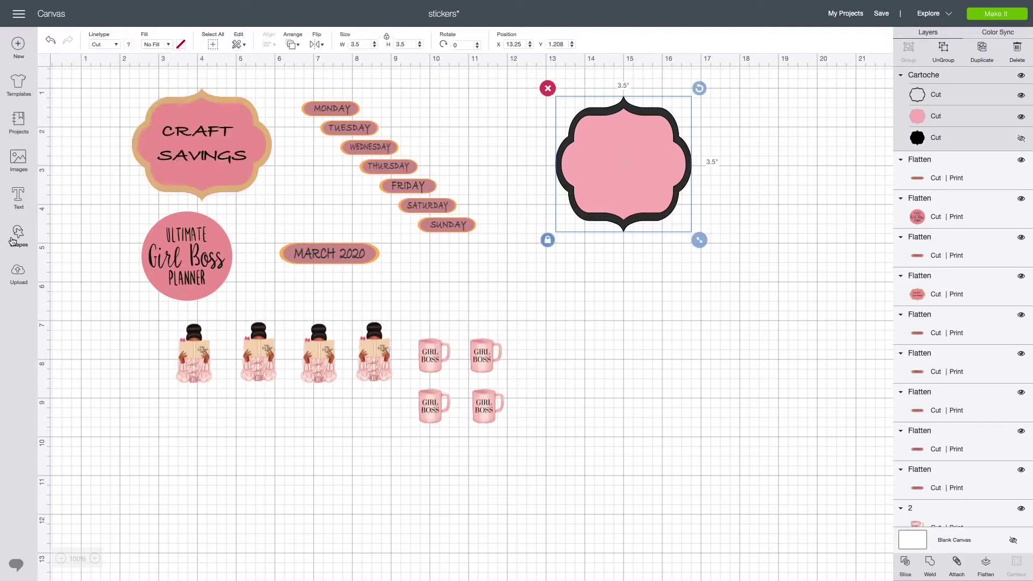
{"action": "left_click", "coordinate": [19, 198]}
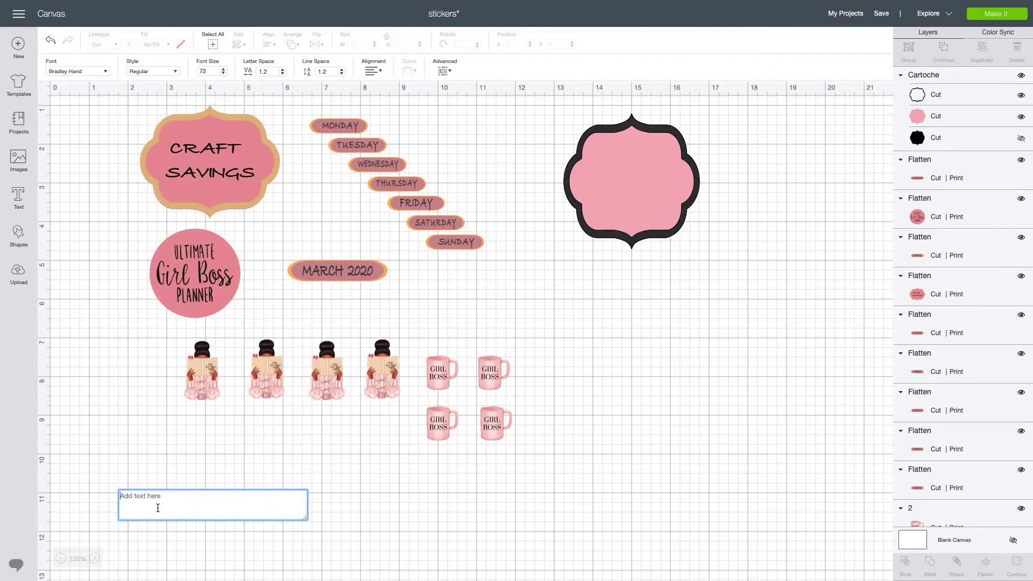
Step: Type 'this', '~n~', 'that' on three lines and place the text on the pink frame
{"action": "type", "text": "this"}
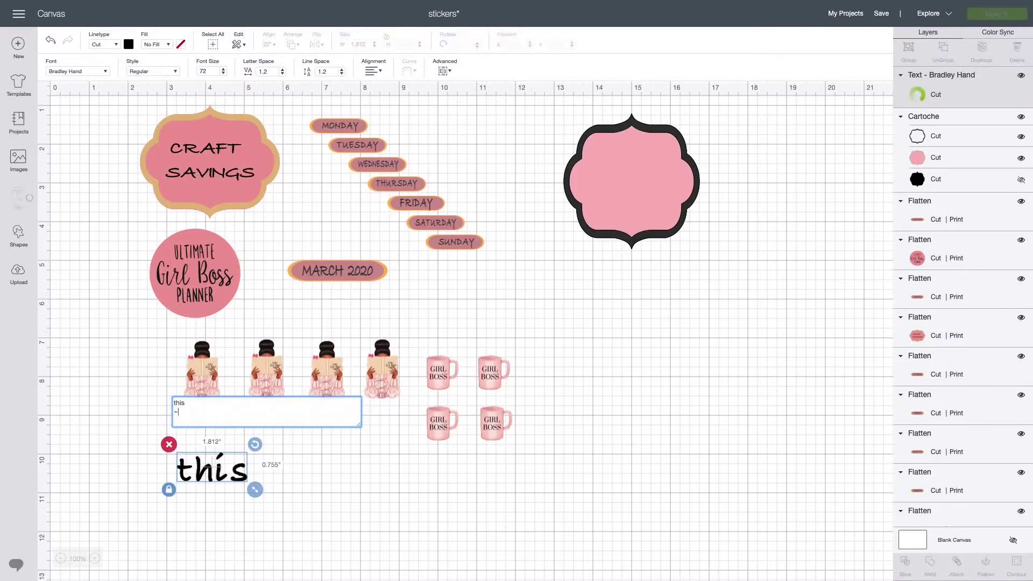
{"action": "key", "text": "Return"}
{"action": "type", "text": "~"}
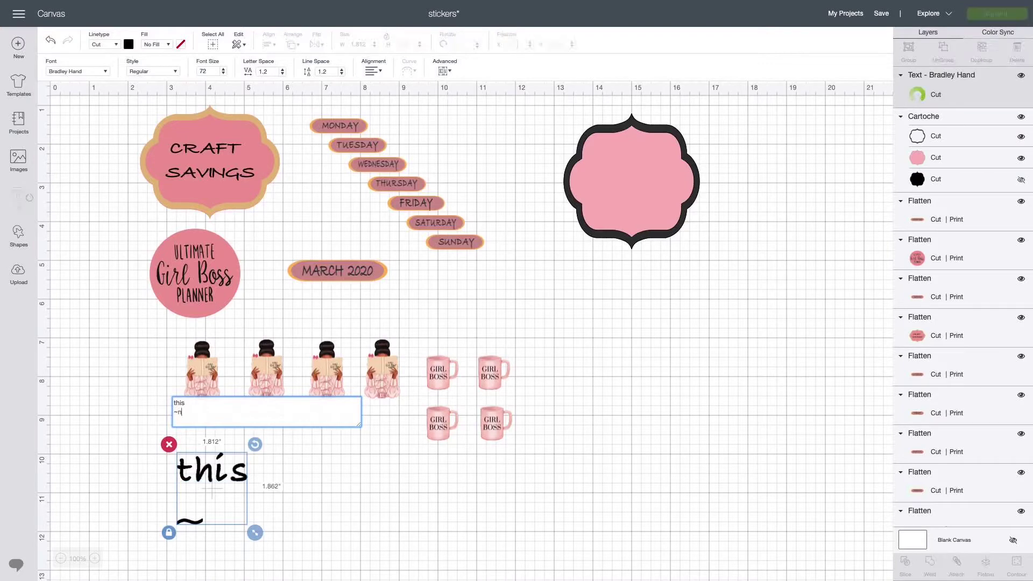
{"action": "type", "text": "n~"}
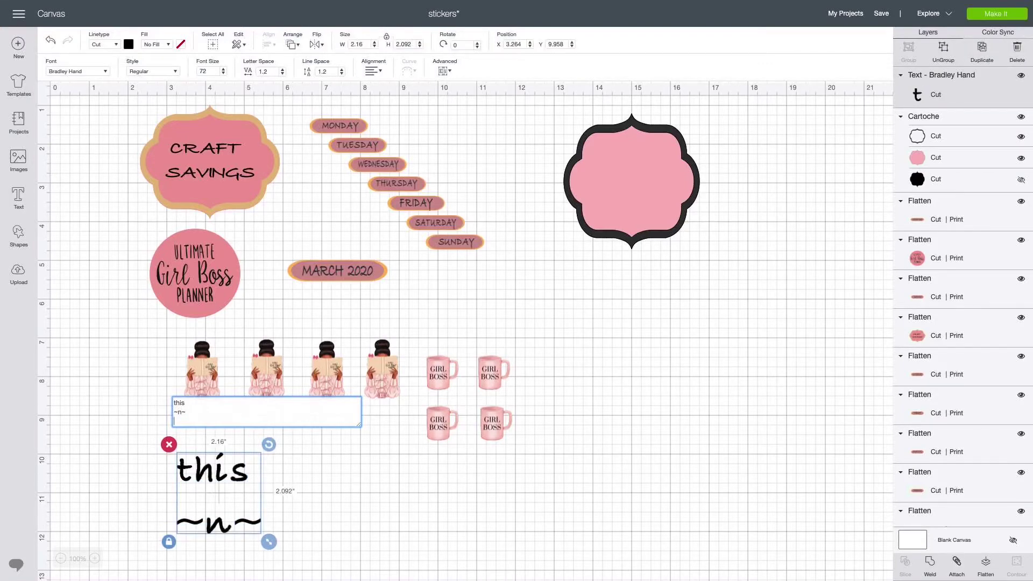
{"action": "key", "text": "Return"}
{"action": "type", "text": "that"}
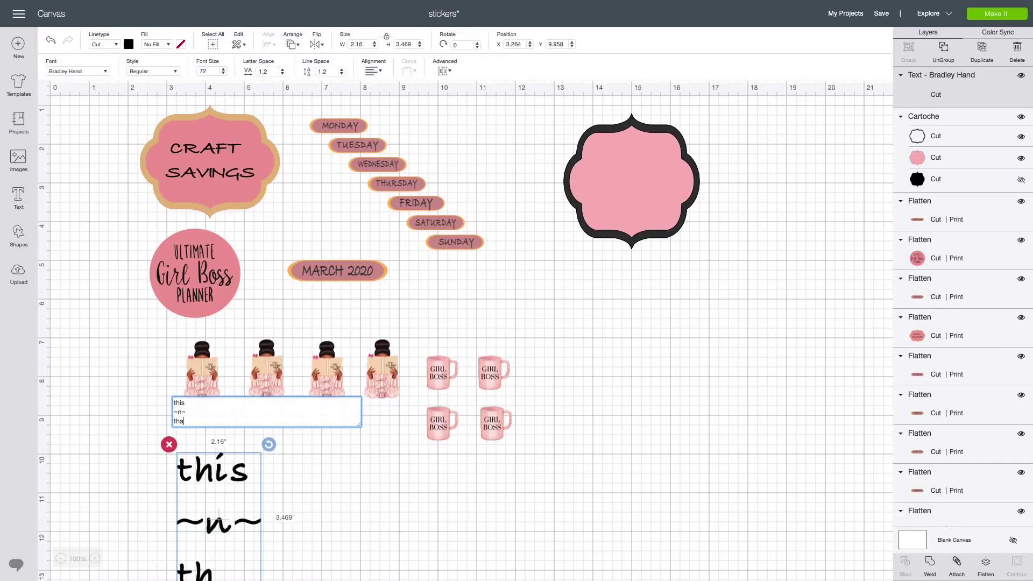
{"action": "left_click", "coordinate": [240, 568]}
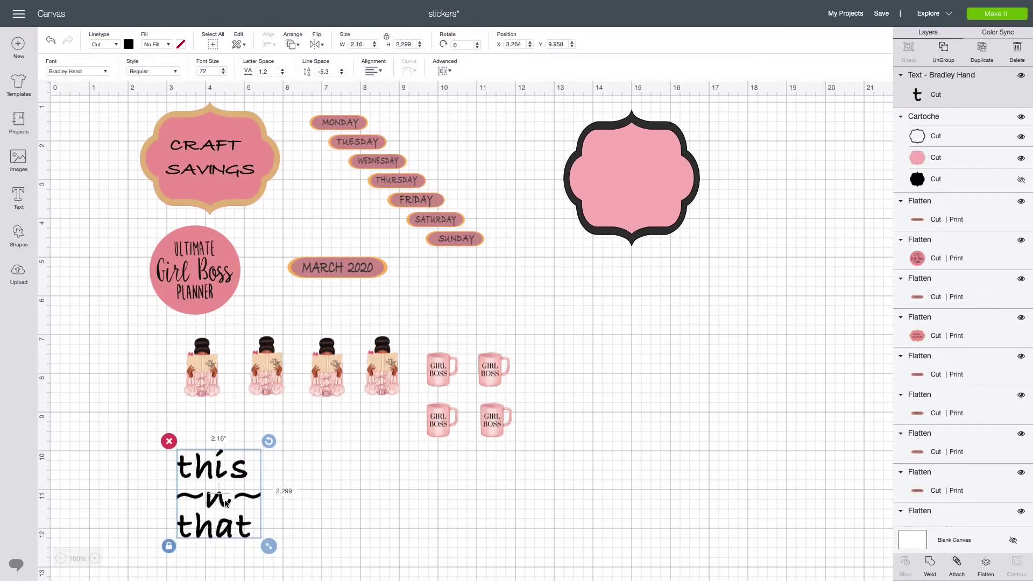
{"action": "left_click_drag", "start_coordinate": [225, 503], "coordinate": [625, 196]}
Step: Squash the this ~n~ that text shorter and centre it on the frame
{"action": "left_click", "coordinate": [581, 233]}
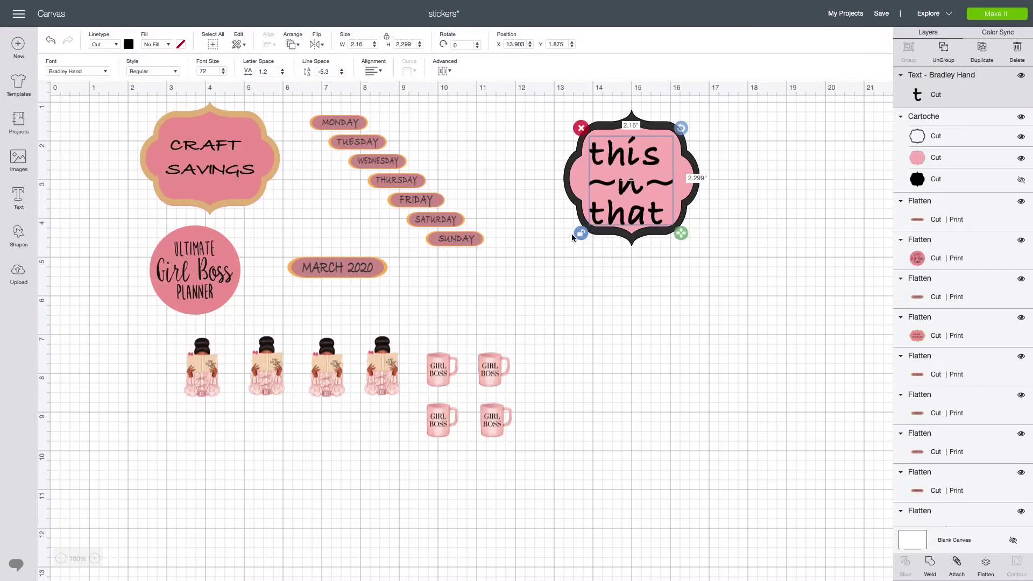
{"action": "left_click_drag", "start_coordinate": [681, 233], "coordinate": [684, 219]}
{"action": "left_click_drag", "start_coordinate": [632, 179], "coordinate": [577, 171]}
{"action": "scroll", "coordinate": [606, 176], "scroll_direction": "right", "scroll_amount": 2}
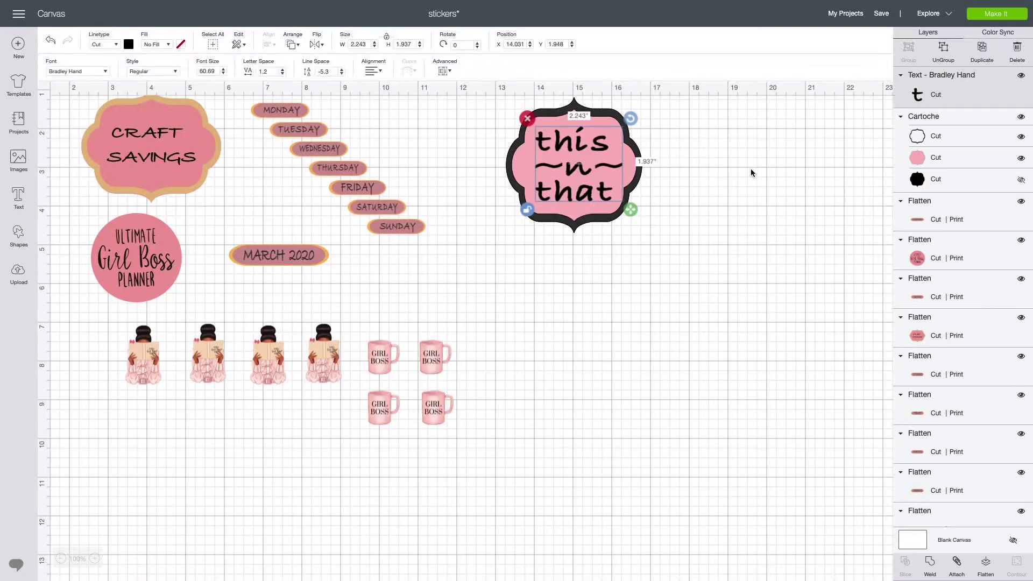
{"action": "left_click", "coordinate": [661, 203]}
Step: Group the text with the frame and flatten them into one printable sticker
{"action": "left_click_drag", "start_coordinate": [490, 151], "coordinate": [661, 262]}
{"action": "left_click", "coordinate": [909, 50]}
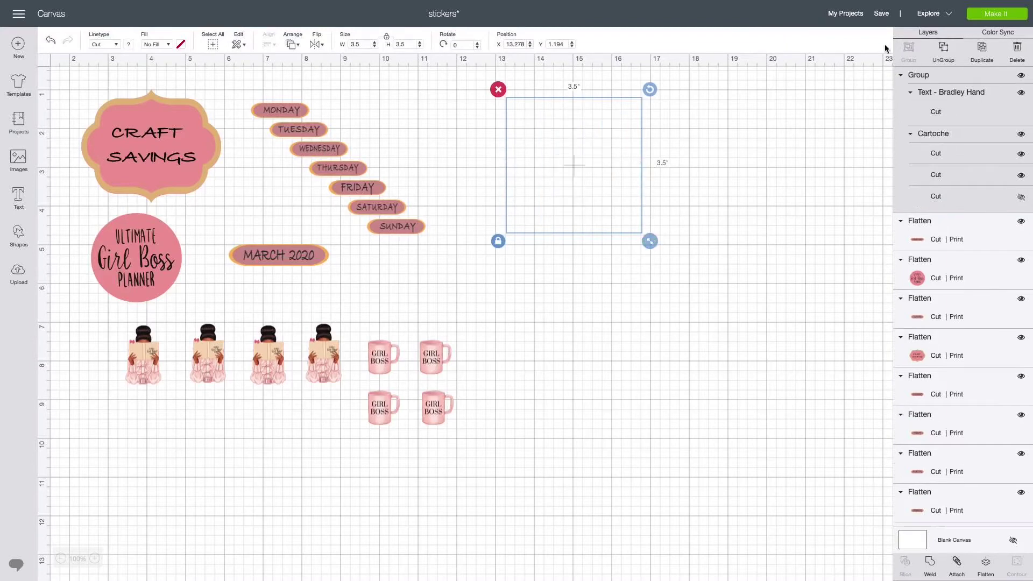
{"action": "left_click", "coordinate": [986, 565]}
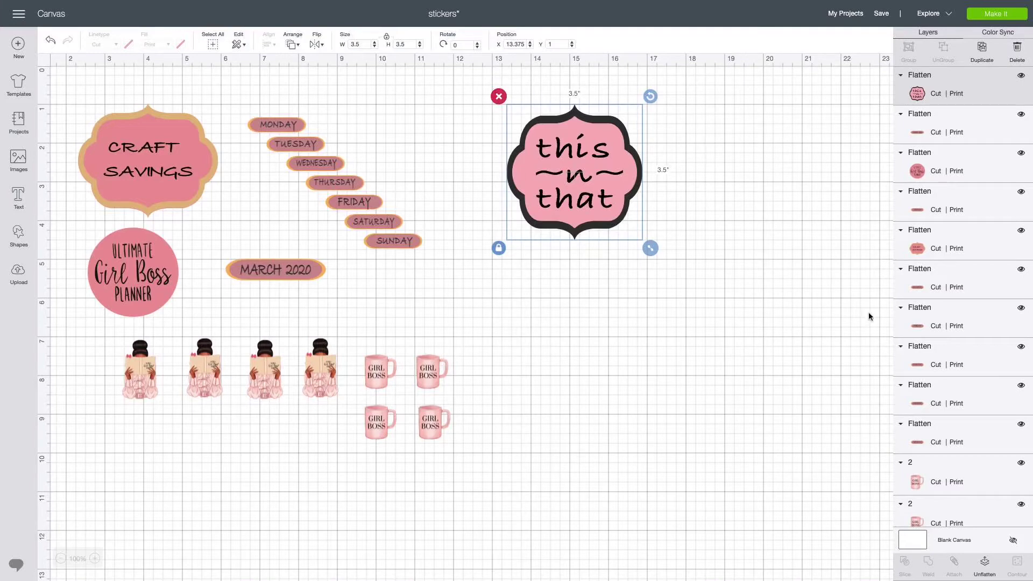
{"action": "scroll", "coordinate": [778, 347], "scroll_direction": "right", "scroll_amount": 2}
{"action": "scroll", "coordinate": [531, 351], "scroll_direction": "left", "scroll_amount": 5}
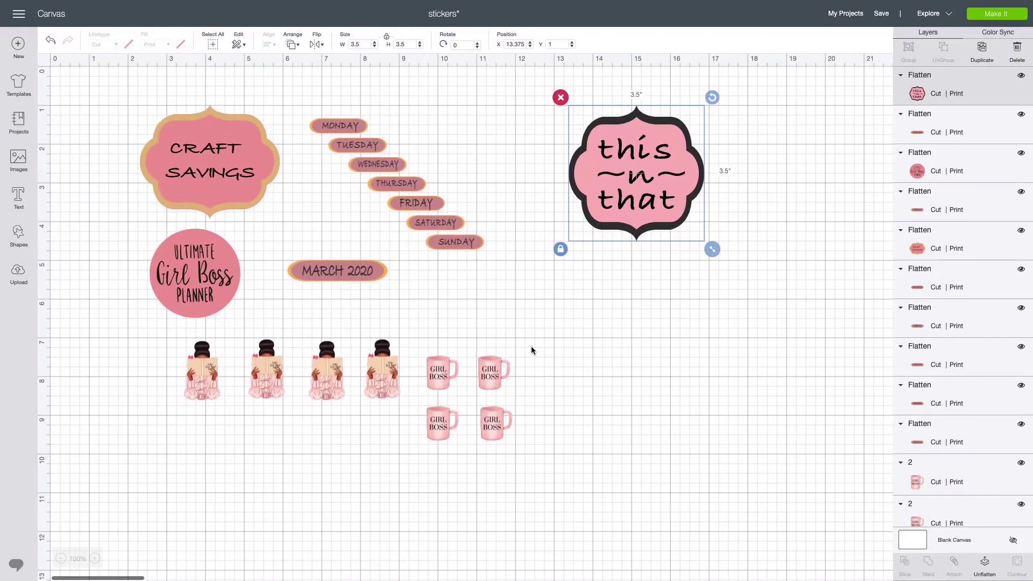
Step: Shift the this ~n~ that label left and nudge the Craft Savings sticker up
{"action": "mouse_move", "coordinate": [648, 174]}
{"action": "left_mouse_down"}
{"action": "mouse_move", "coordinate": [666, 317]}
{"action": "mouse_move", "coordinate": [657, 152]}
{"action": "mouse_move", "coordinate": [654, 169]}
{"action": "left_mouse_up"}
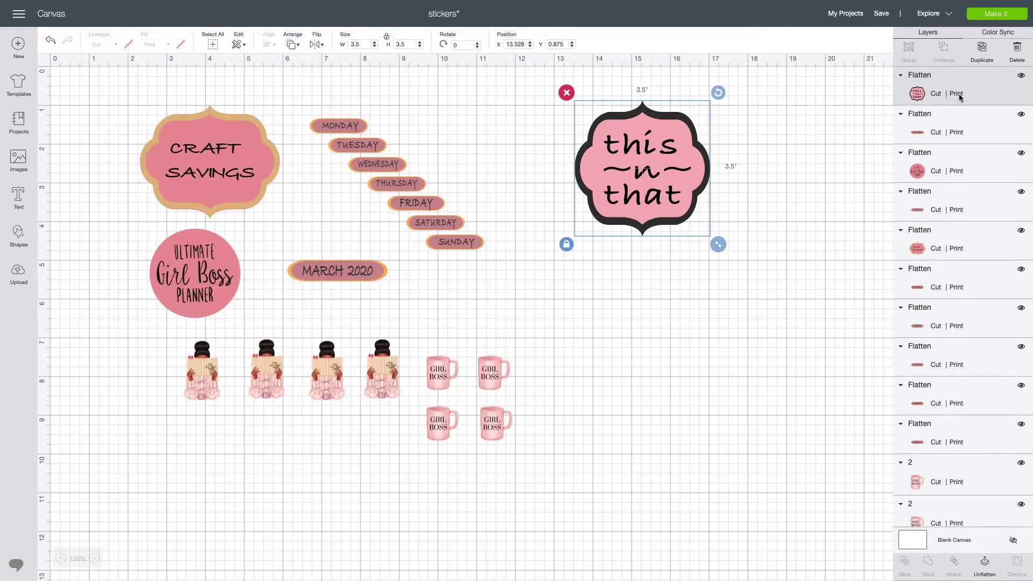
{"action": "left_click_drag", "start_coordinate": [640, 181], "coordinate": [584, 176]}
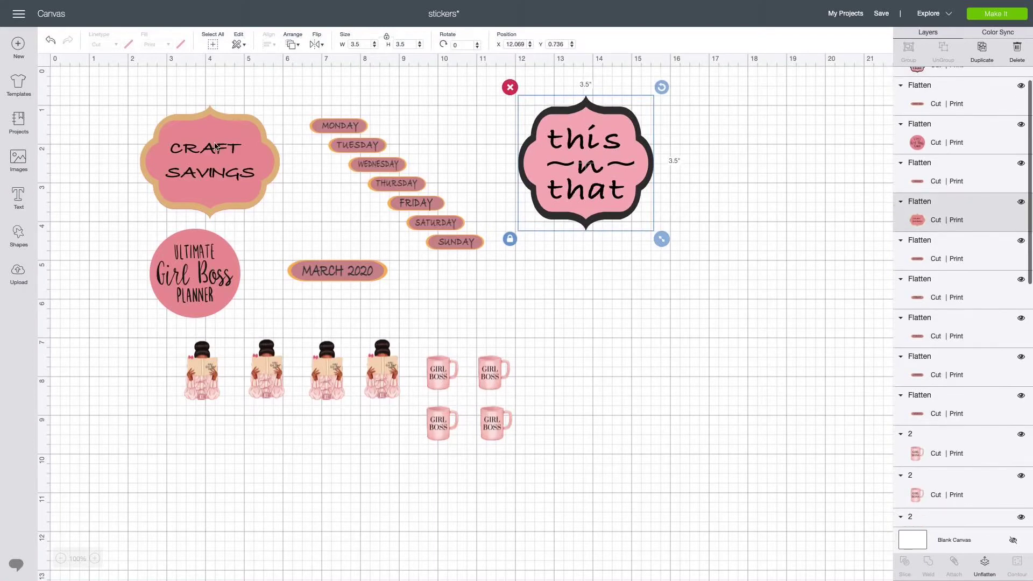
{"action": "left_click_drag", "start_coordinate": [213, 148], "coordinate": [215, 143]}
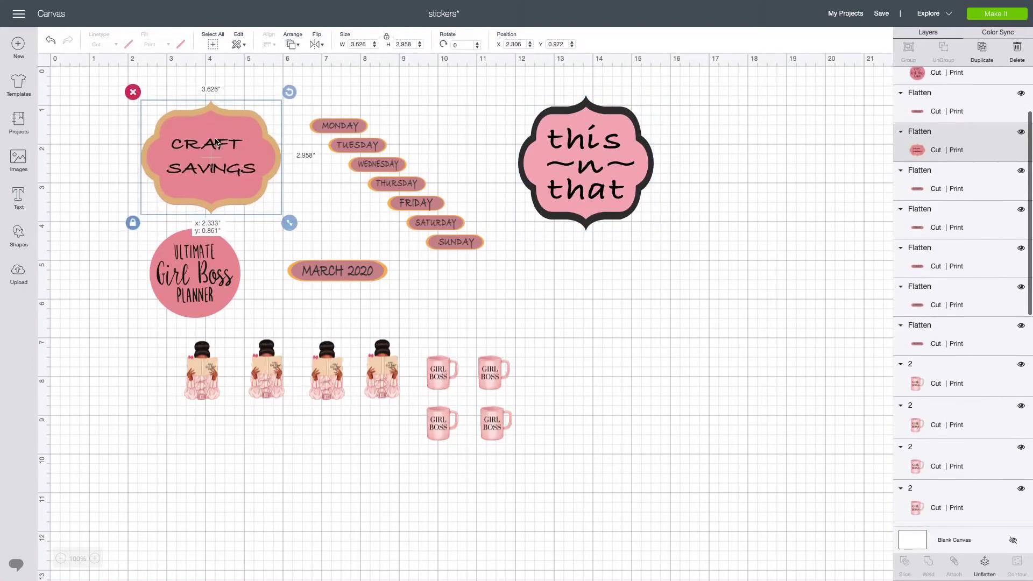
Step: Duplicate the Girl Boss Planner sticker beside this ~n~ that and unflatten the copy
{"action": "left_click", "coordinate": [210, 270]}
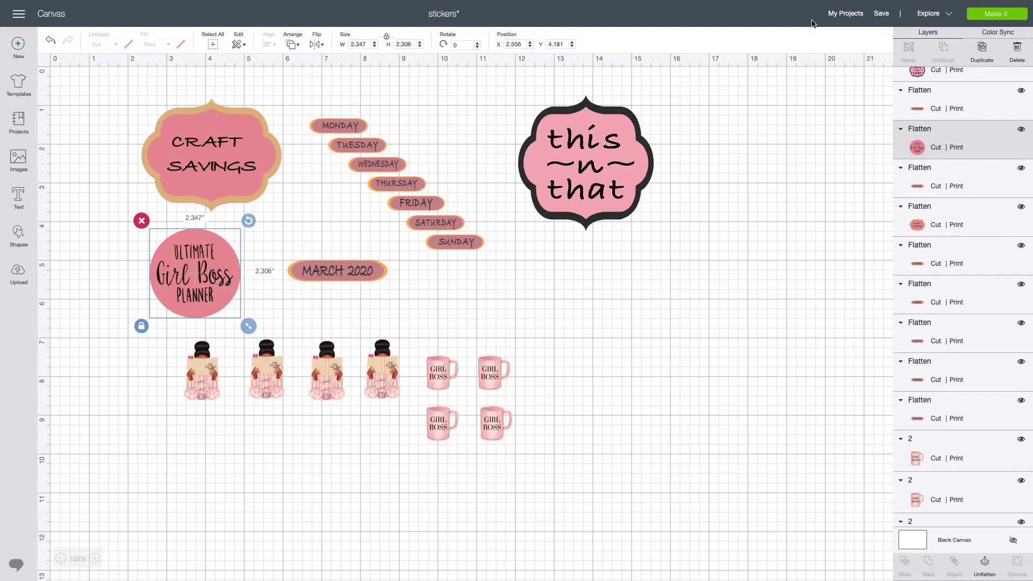
{"action": "left_click", "coordinate": [982, 48]}
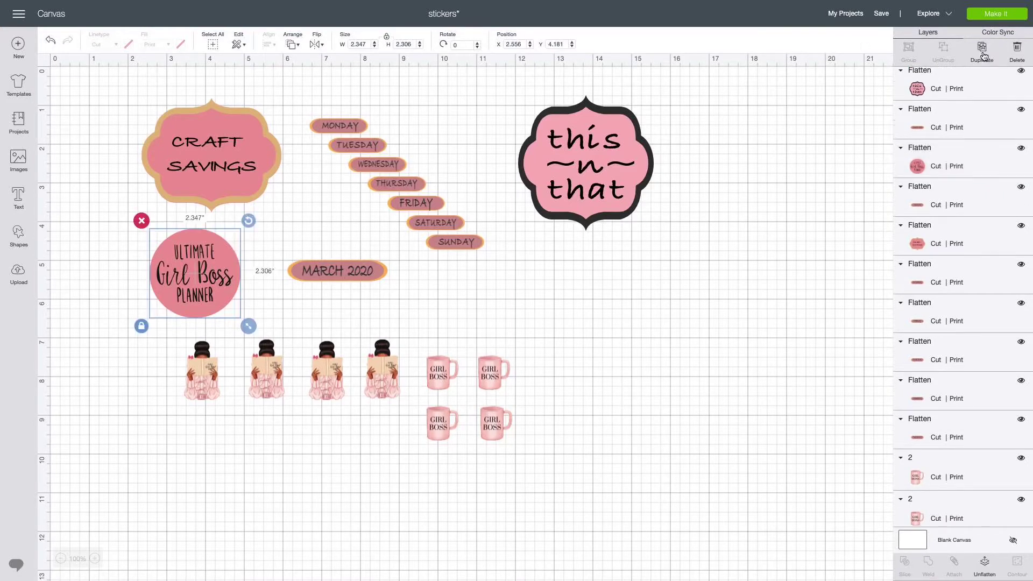
{"action": "left_click_drag", "start_coordinate": [180, 284], "coordinate": [650, 295]}
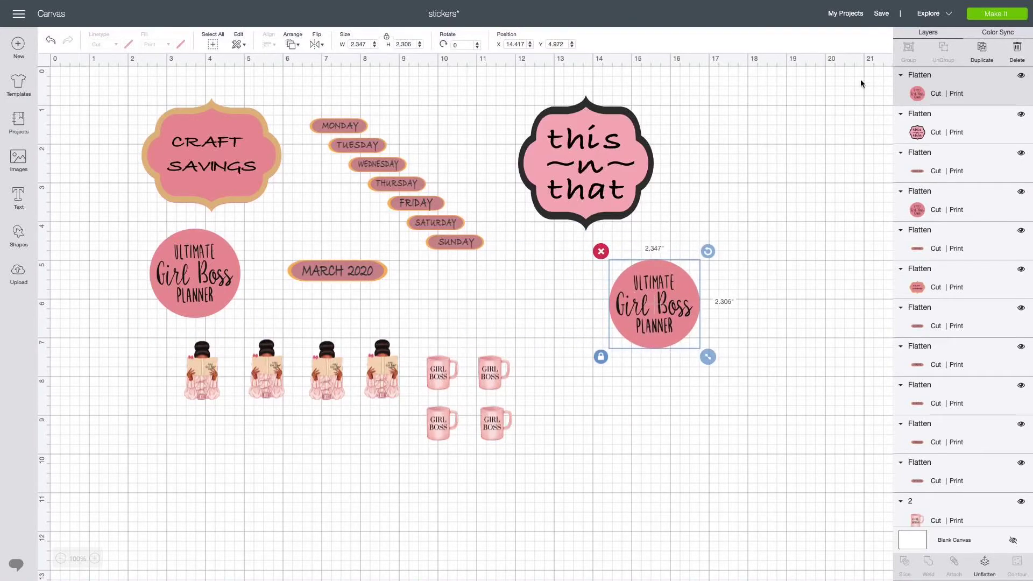
{"action": "left_click", "coordinate": [181, 280]}
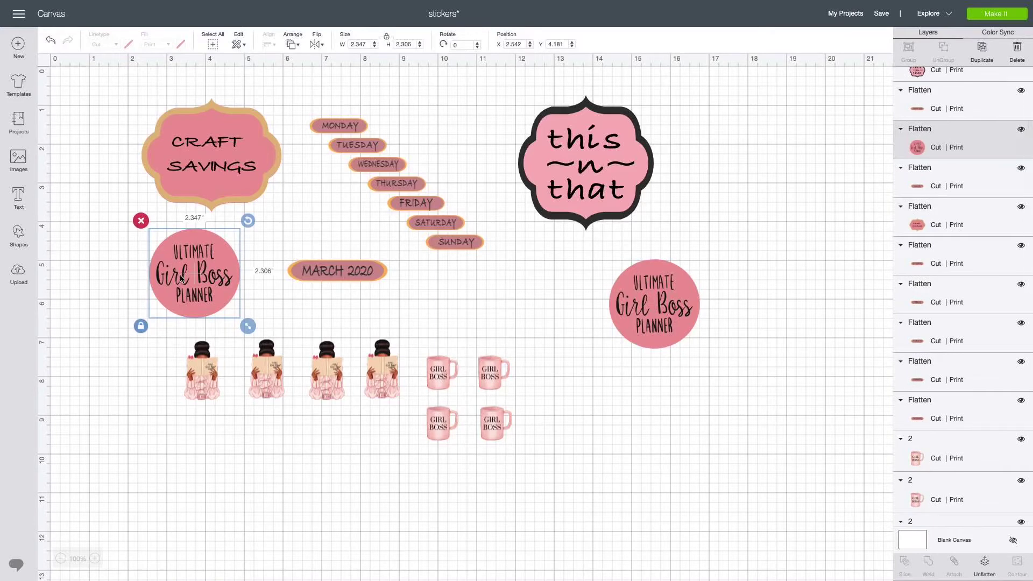
{"action": "left_click", "coordinate": [668, 288]}
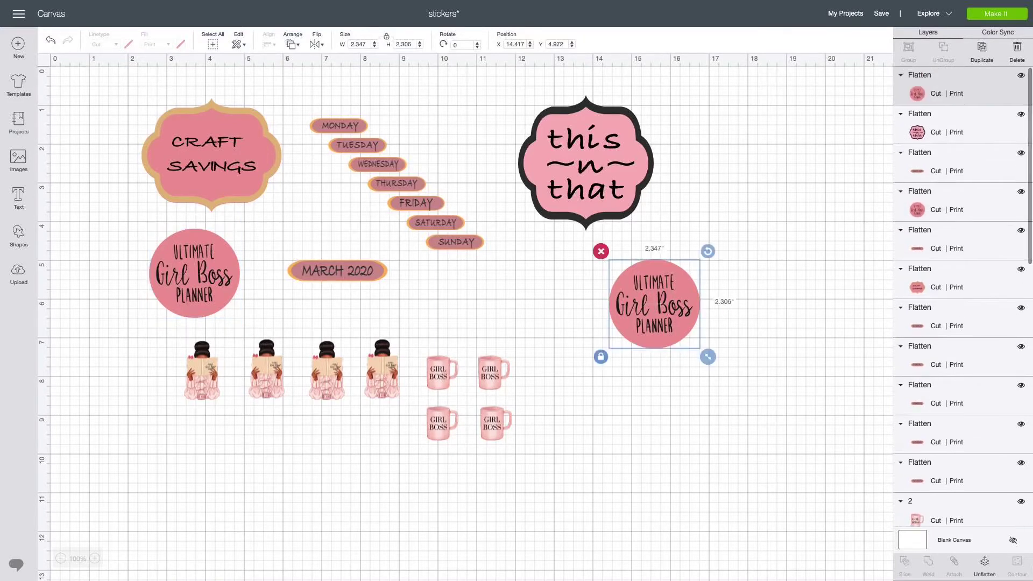
{"action": "left_click", "coordinate": [993, 570]}
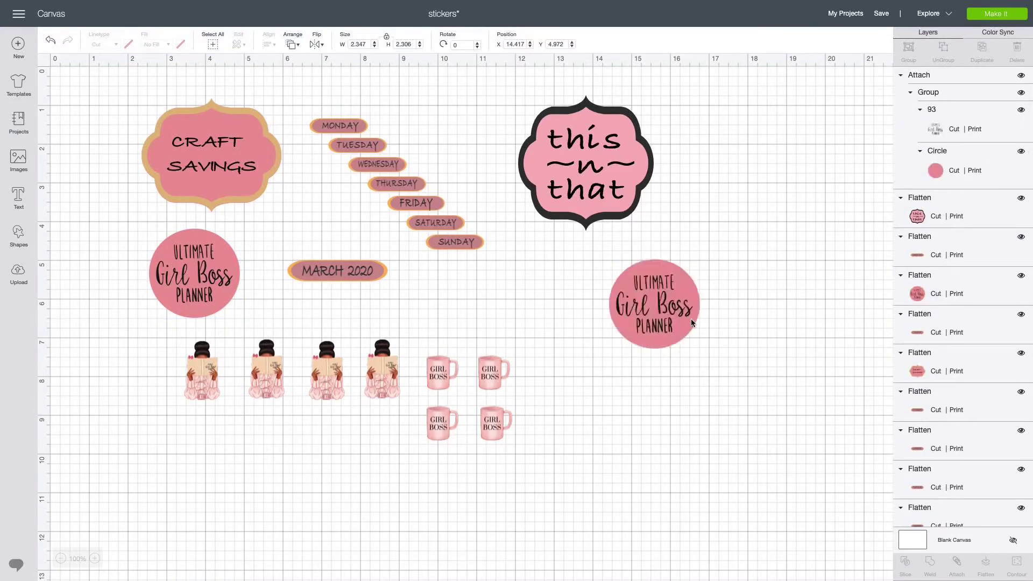
{"action": "left_click", "coordinate": [644, 303]}
Step: Detach and ungroup the copied badge, pulling its pink circle away from the lettering
{"action": "scroll", "coordinate": [753, 430], "scroll_direction": "down", "scroll_amount": 1}
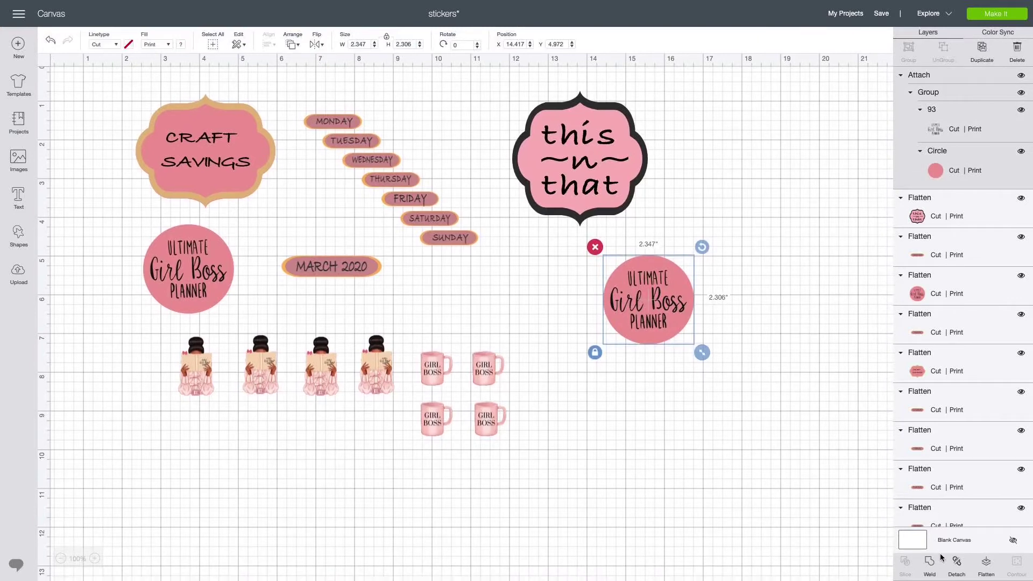
{"action": "left_click", "coordinate": [958, 563]}
{"action": "left_click_drag", "start_coordinate": [668, 301], "coordinate": [636, 410]}
{"action": "left_click", "coordinate": [947, 52]}
{"action": "left_click_drag", "start_coordinate": [637, 306], "coordinate": [654, 270]}
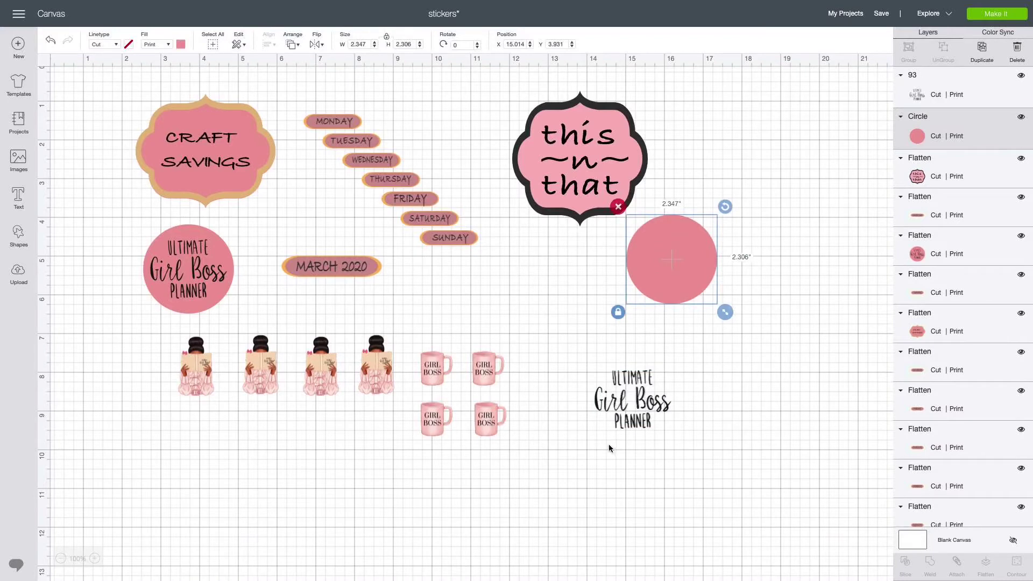
{"action": "left_click", "coordinate": [622, 401]}
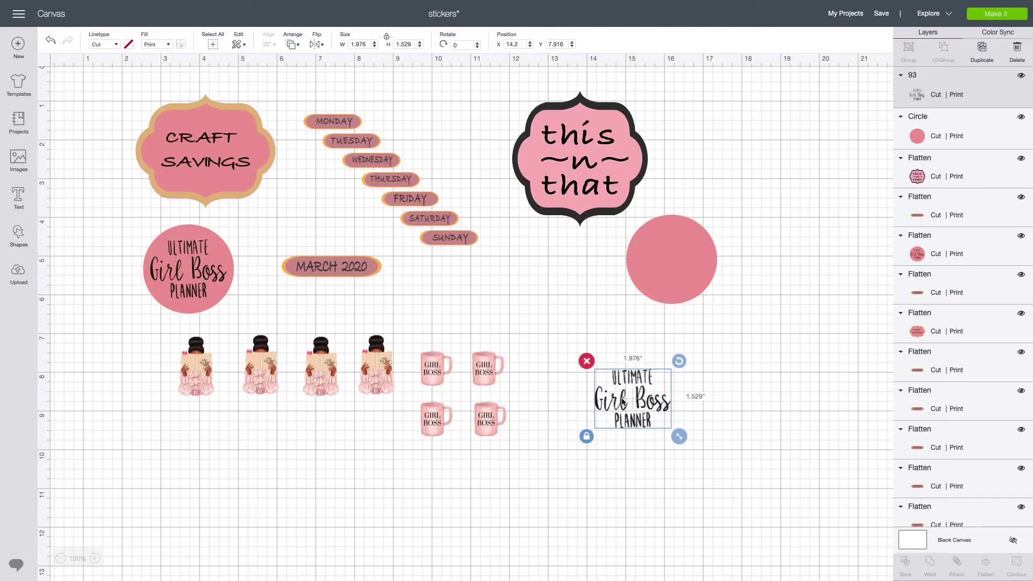
{"action": "mouse_move", "coordinate": [623, 399]}
{"action": "left_mouse_down"}
{"action": "mouse_move", "coordinate": [631, 410]}
{"action": "mouse_move", "coordinate": [613, 401]}
{"action": "left_mouse_up"}
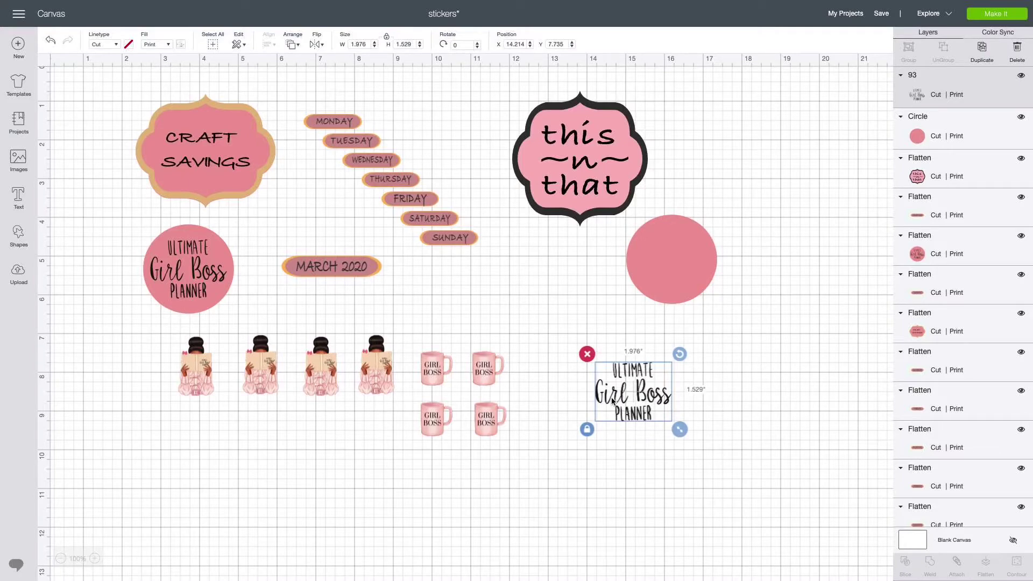
Step: Add a new circle from Shapes and place it near the Girl Boss lettering
{"action": "left_click", "coordinate": [668, 265]}
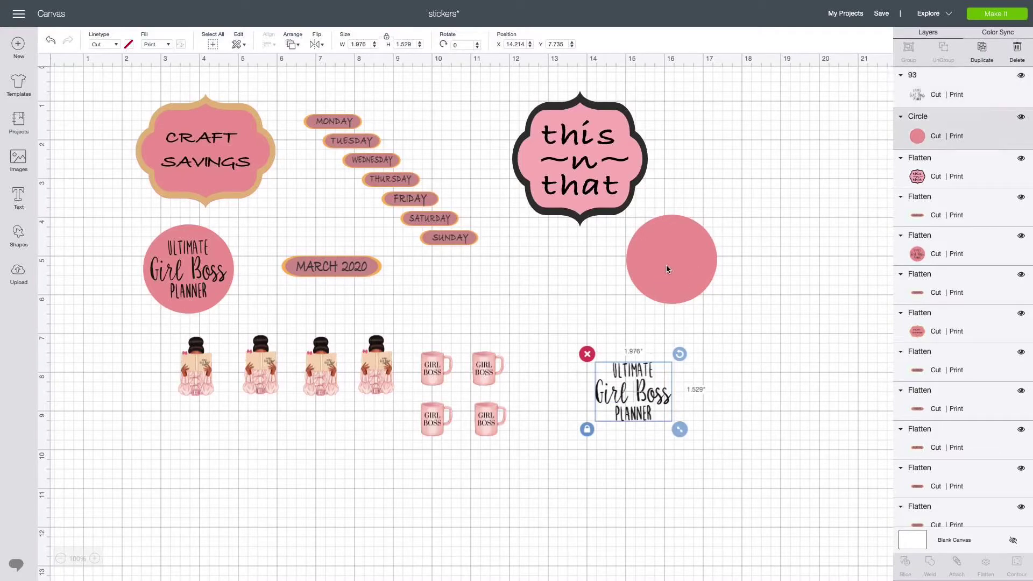
{"action": "left_click", "coordinate": [18, 234]}
{"action": "left_click", "coordinate": [99, 161]}
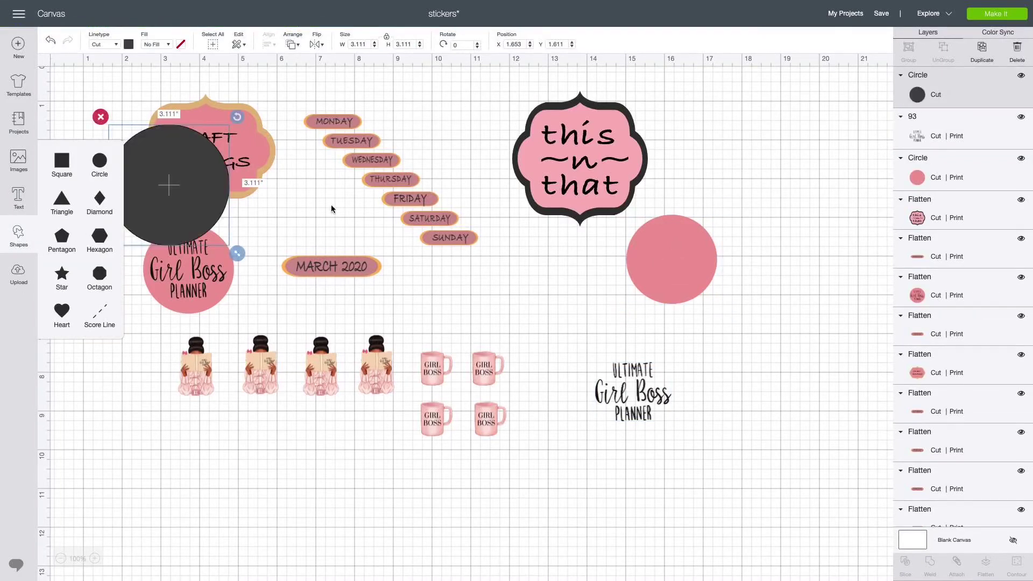
{"action": "left_click_drag", "start_coordinate": [189, 196], "coordinate": [780, 382]}
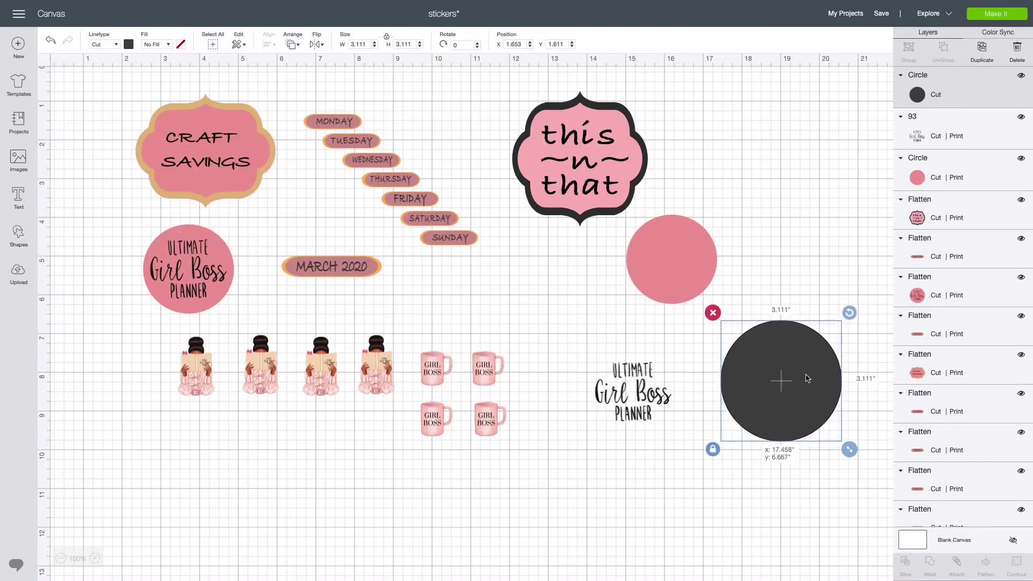
Step: Make the circle pink with Print fill and shrink it to about 2.4 inches
{"action": "left_click", "coordinate": [128, 44]}
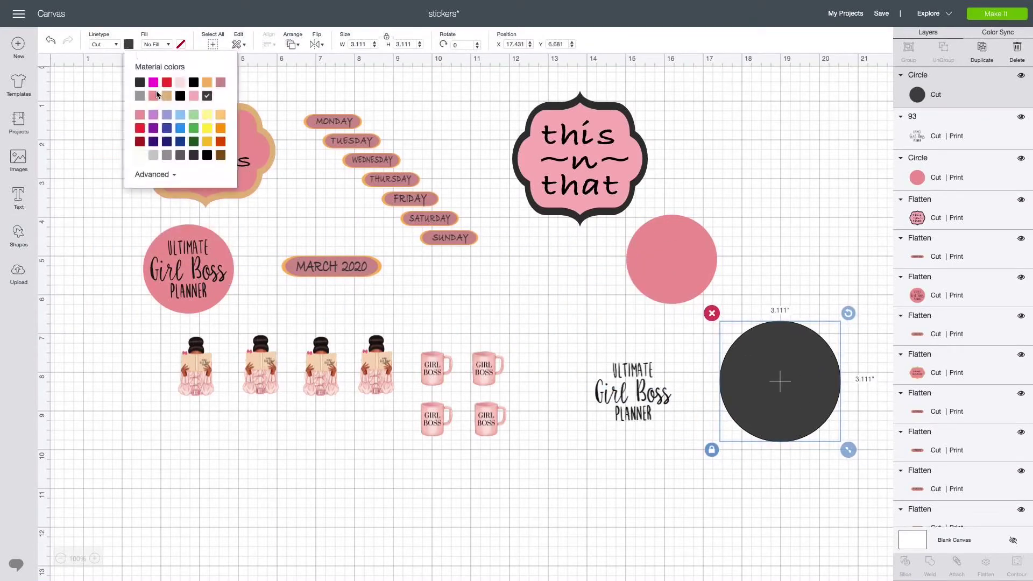
{"action": "left_click", "coordinate": [140, 115]}
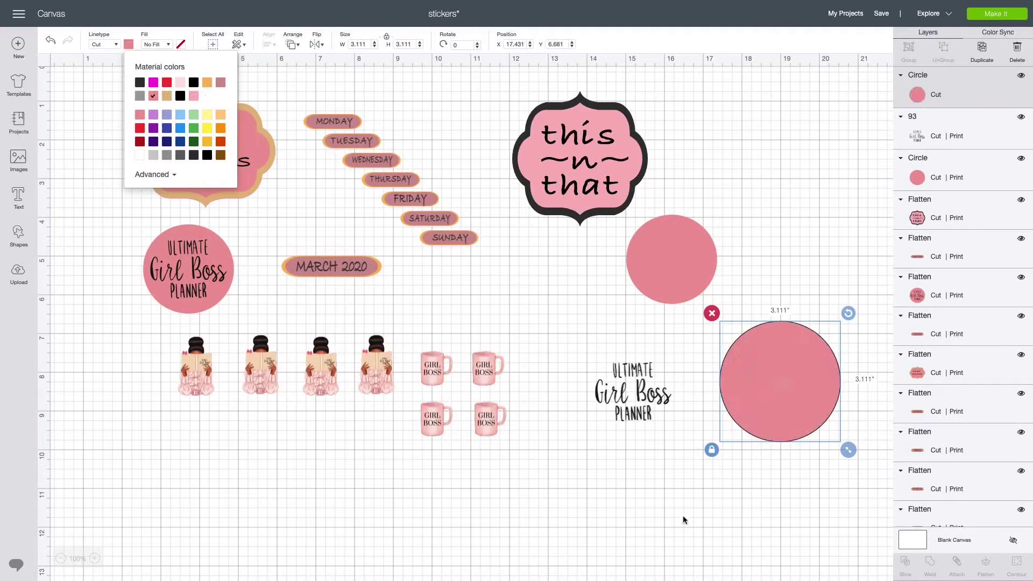
{"action": "left_click", "coordinate": [167, 45]}
{"action": "left_click", "coordinate": [163, 71]}
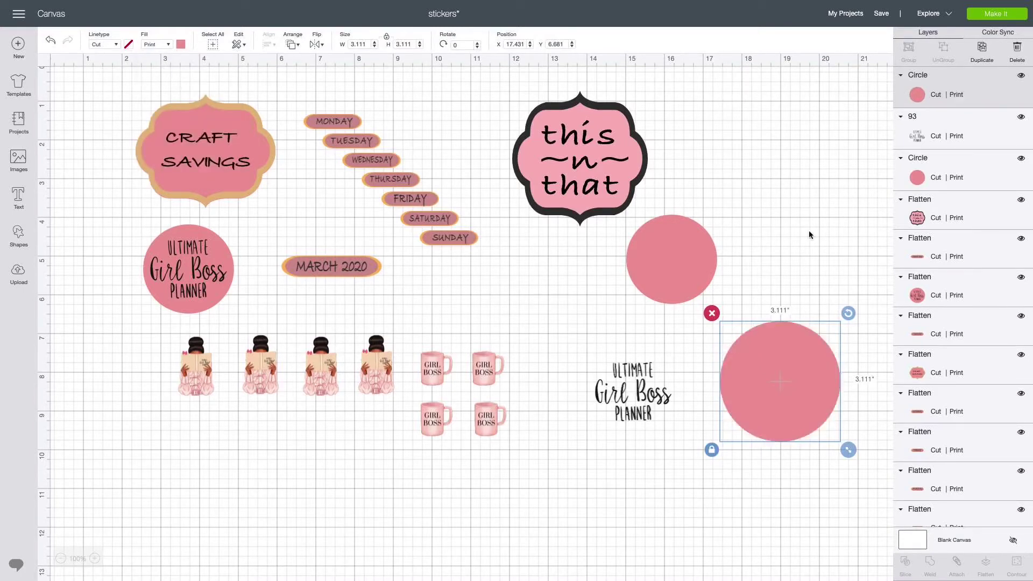
{"action": "left_click", "coordinate": [712, 451]}
{"action": "left_click_drag", "start_coordinate": [848, 451], "coordinate": [774, 383]}
Step: Bring the Girl Boss lettering in front of the new circle and centre it there
{"action": "scroll", "coordinate": [773, 383], "scroll_direction": "down", "scroll_amount": 1}
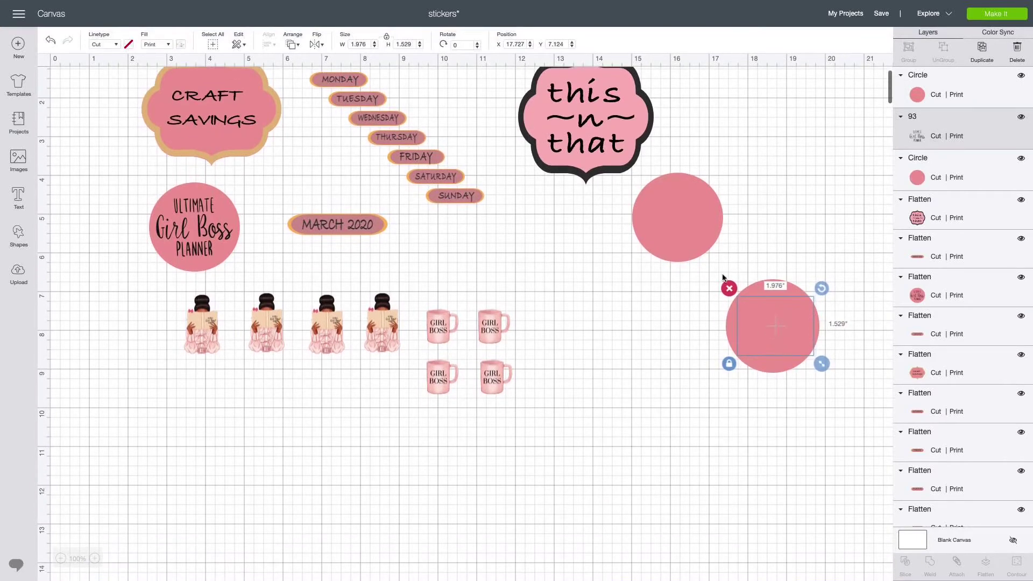
{"action": "left_click", "coordinate": [294, 44]}
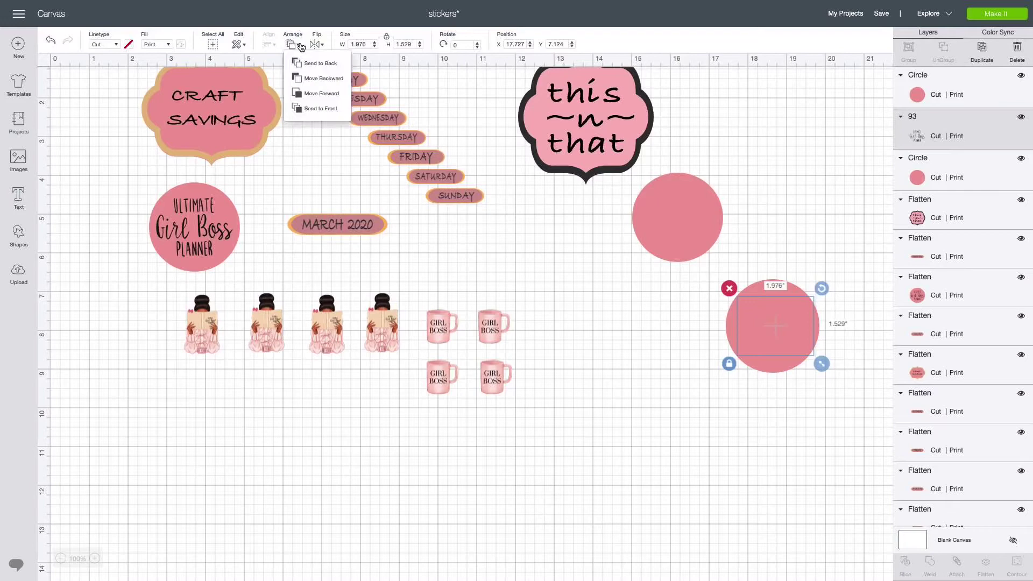
{"action": "left_click", "coordinate": [317, 110]}
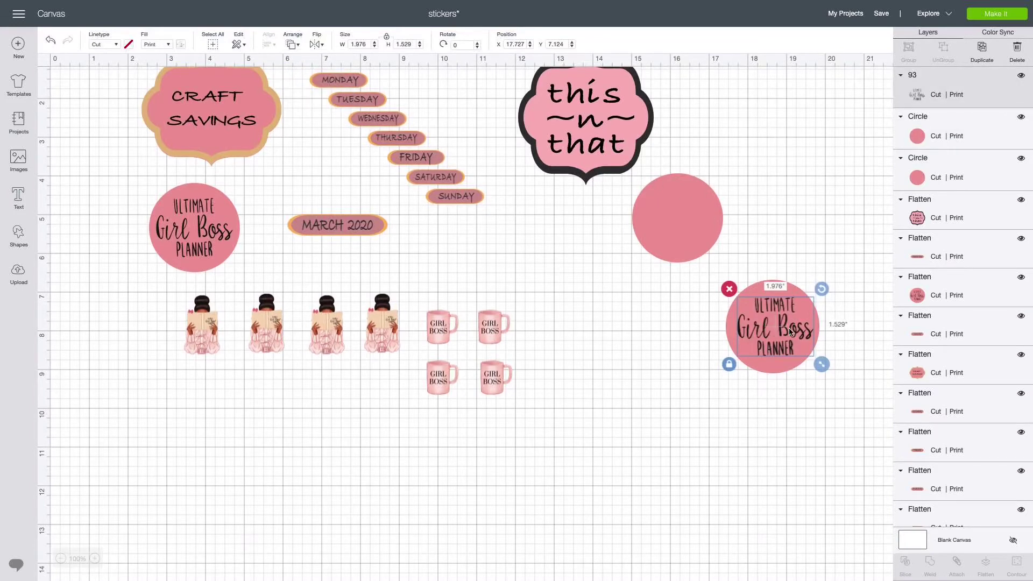
{"action": "left_click_drag", "start_coordinate": [789, 328], "coordinate": [786, 332]}
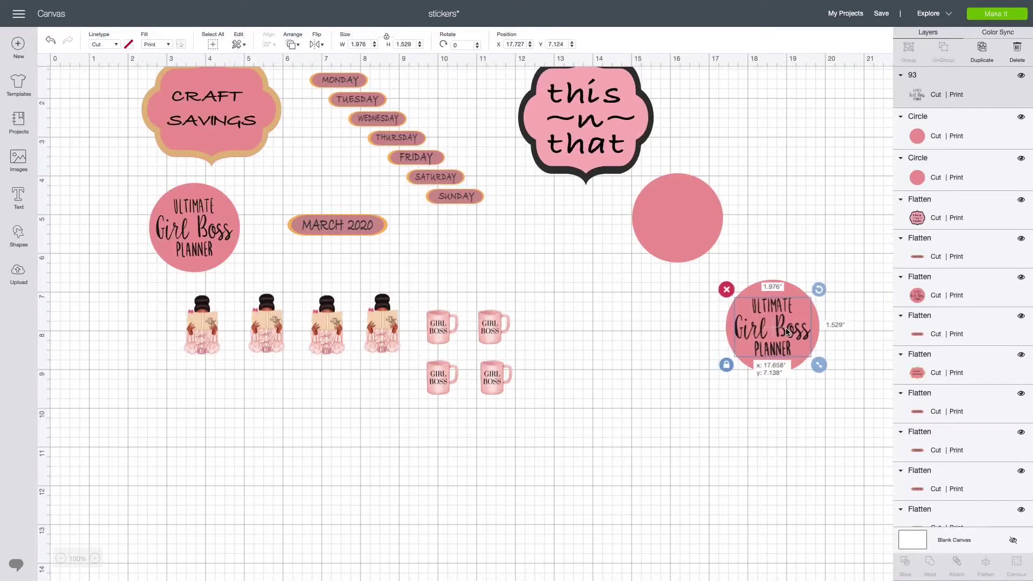
{"action": "left_click_drag", "start_coordinate": [736, 260], "coordinate": [817, 378]}
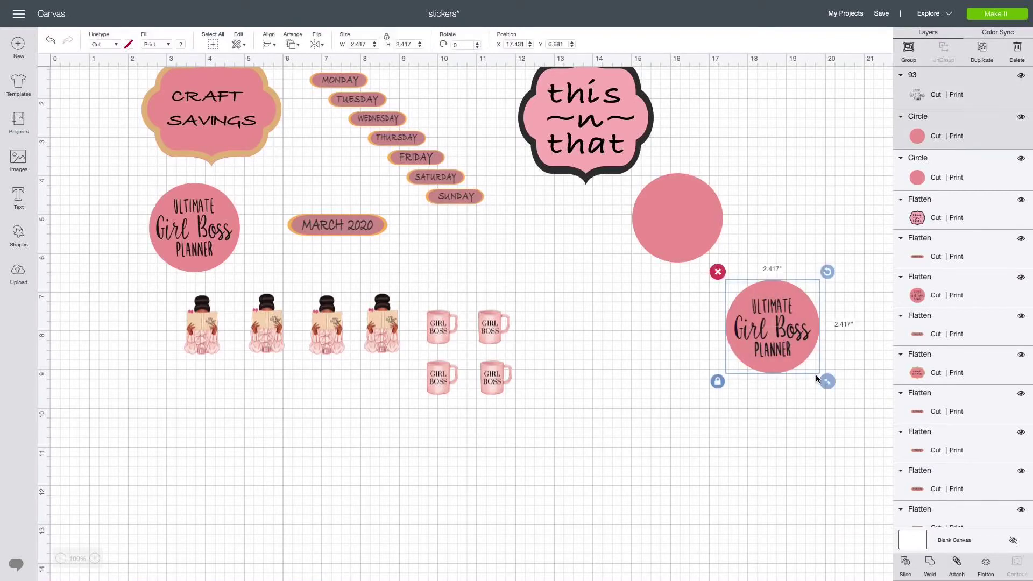
{"action": "left_click", "coordinate": [270, 45]}
{"action": "left_click", "coordinate": [298, 167]}
{"action": "left_click", "coordinate": [829, 233]}
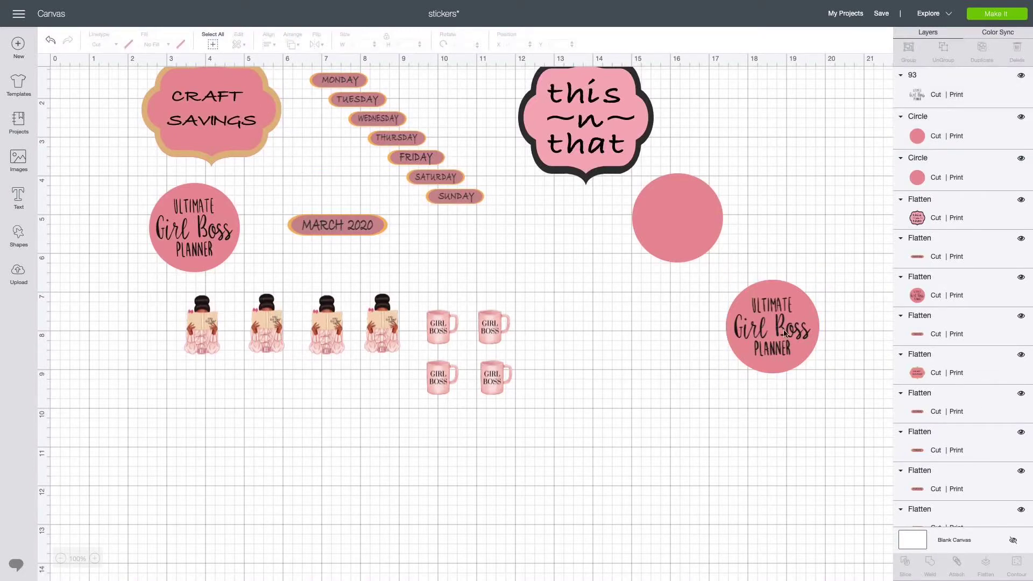
Step: Group, attach and flatten the lettering and circle, then move the sticker lower left
{"action": "left_click_drag", "start_coordinate": [736, 333], "coordinate": [860, 385]}
{"action": "left_click", "coordinate": [909, 49]}
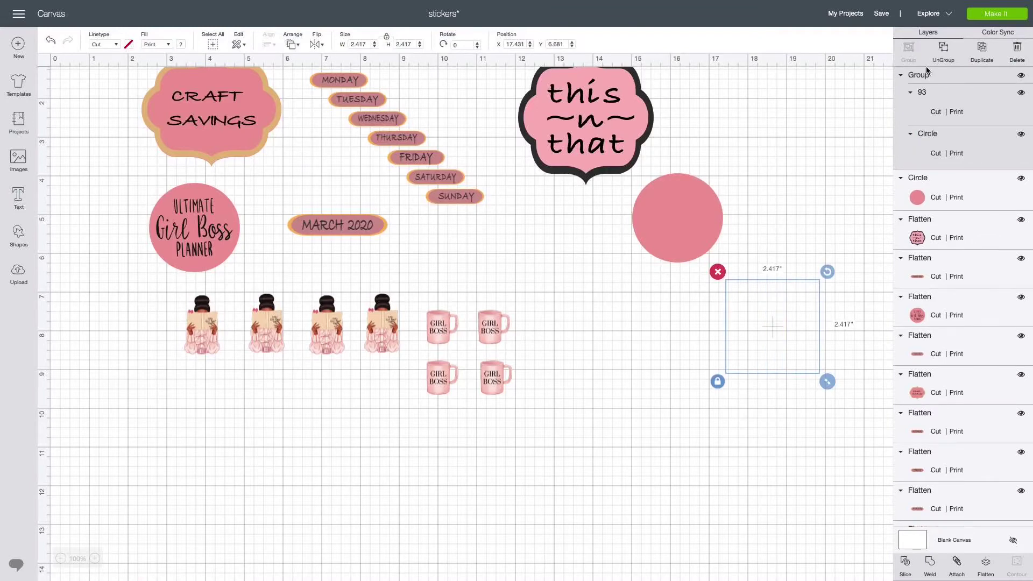
{"action": "left_click", "coordinate": [957, 563]}
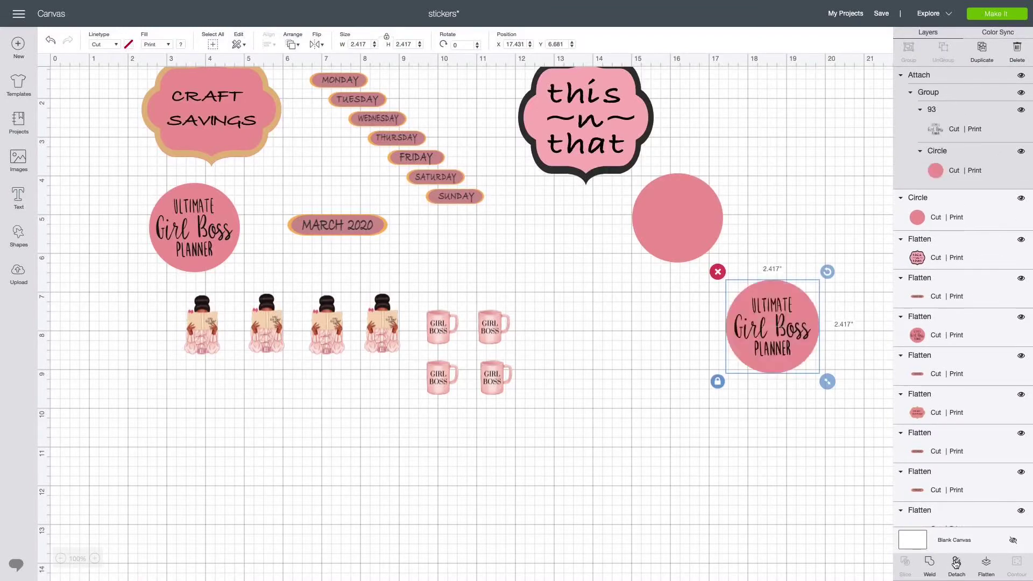
{"action": "left_click", "coordinate": [984, 563]}
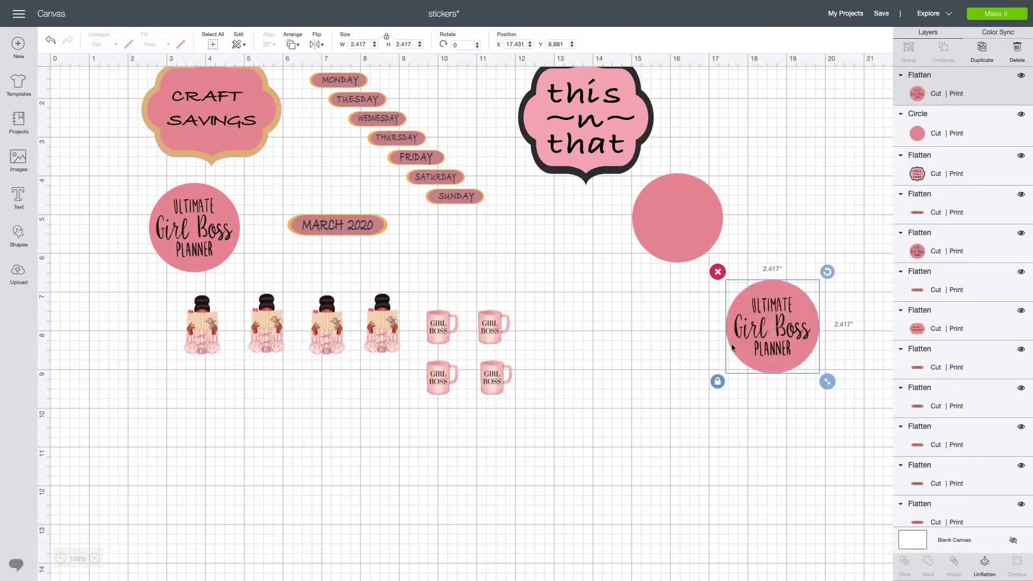
{"action": "left_click_drag", "start_coordinate": [774, 323], "coordinate": [197, 425]}
Step: Delete the leftover plain pink circle
{"action": "left_click", "coordinate": [674, 237]}
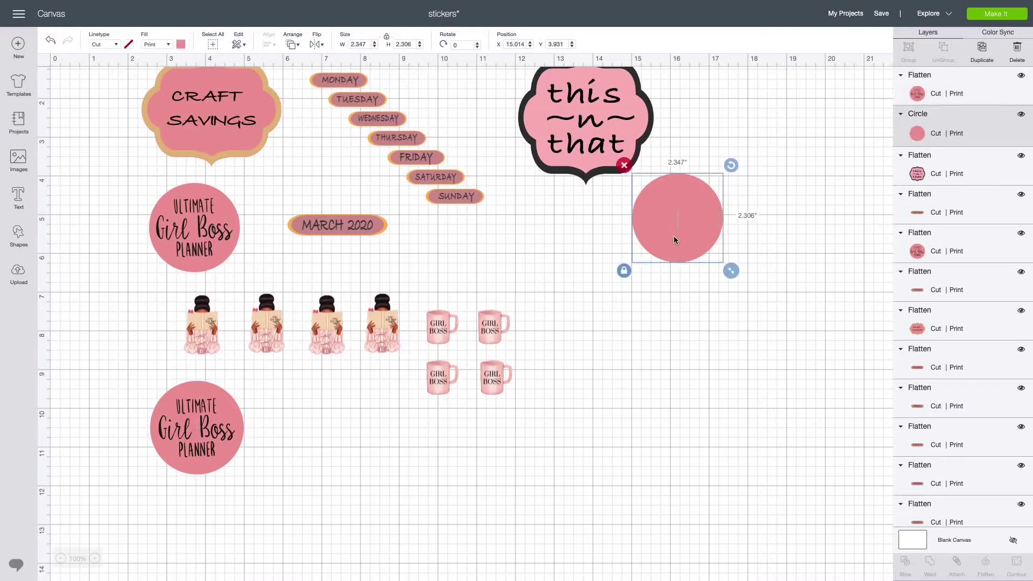
{"action": "key", "text": "Delete"}
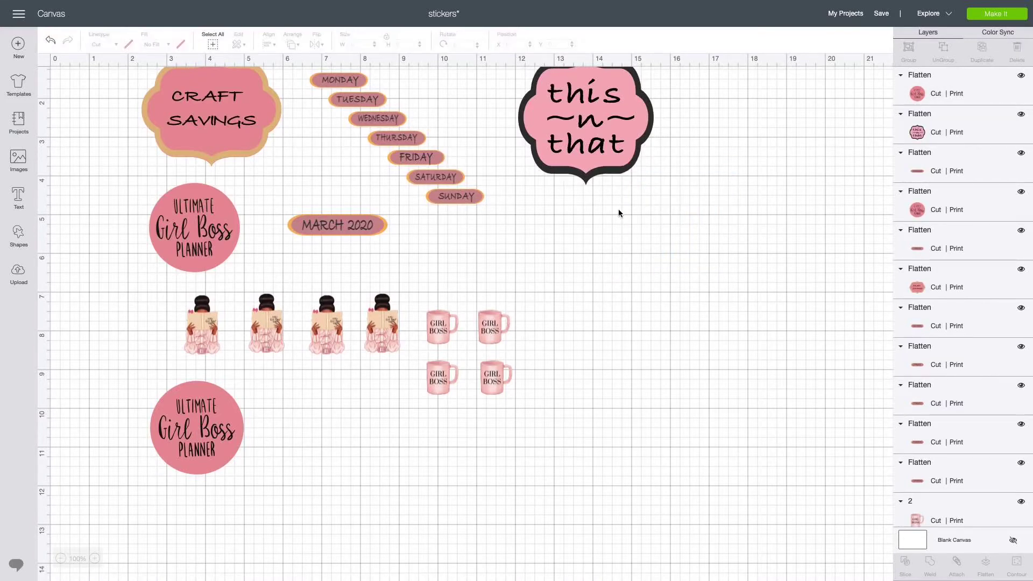
{"action": "scroll", "coordinate": [464, 248], "scroll_direction": "up", "scroll_amount": 2}
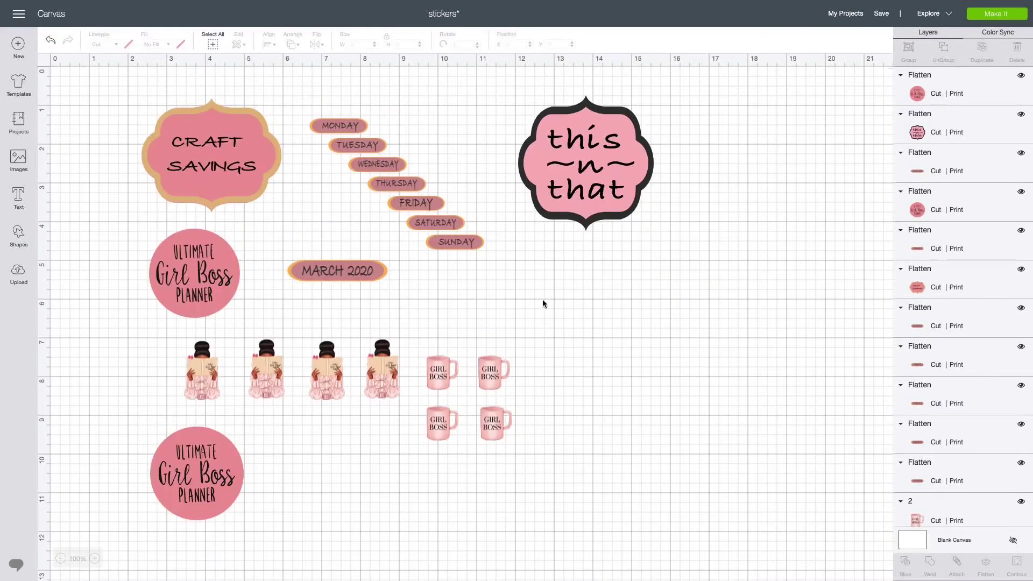
Step: Nudge the SUNDAY sticker, then insert the free grey Monday label shrunk to about 1.3 inches wide
{"action": "left_click", "coordinate": [459, 243]}
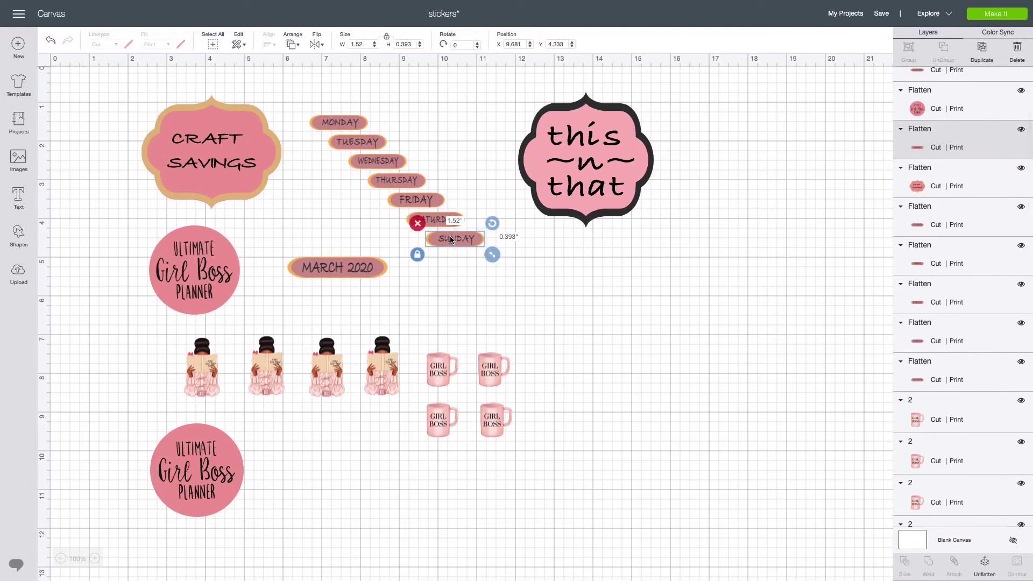
{"action": "mouse_move", "coordinate": [451, 240]}
{"action": "left_mouse_down"}
{"action": "mouse_move", "coordinate": [518, 266]}
{"action": "mouse_move", "coordinate": [450, 252]}
{"action": "left_mouse_up"}
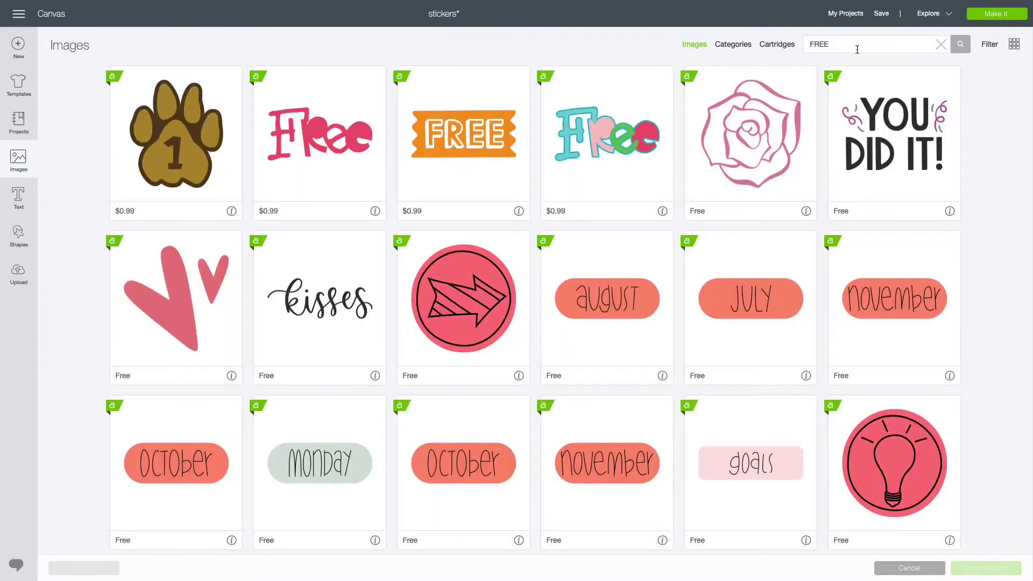
{"action": "scroll", "coordinate": [669, 175], "scroll_direction": "down", "scroll_amount": 3}
{"action": "left_click", "coordinate": [321, 270]}
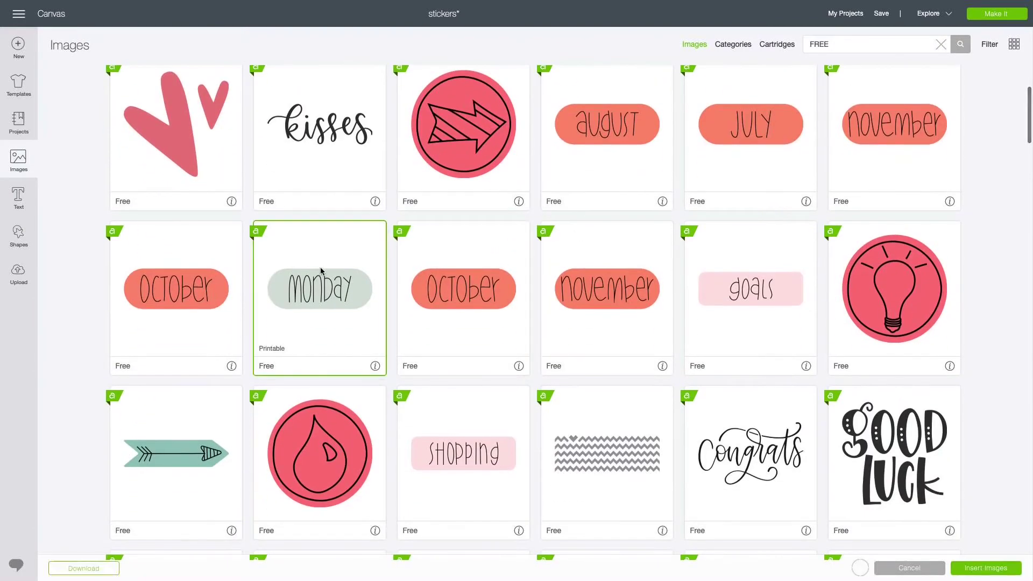
{"action": "left_click", "coordinate": [998, 569]}
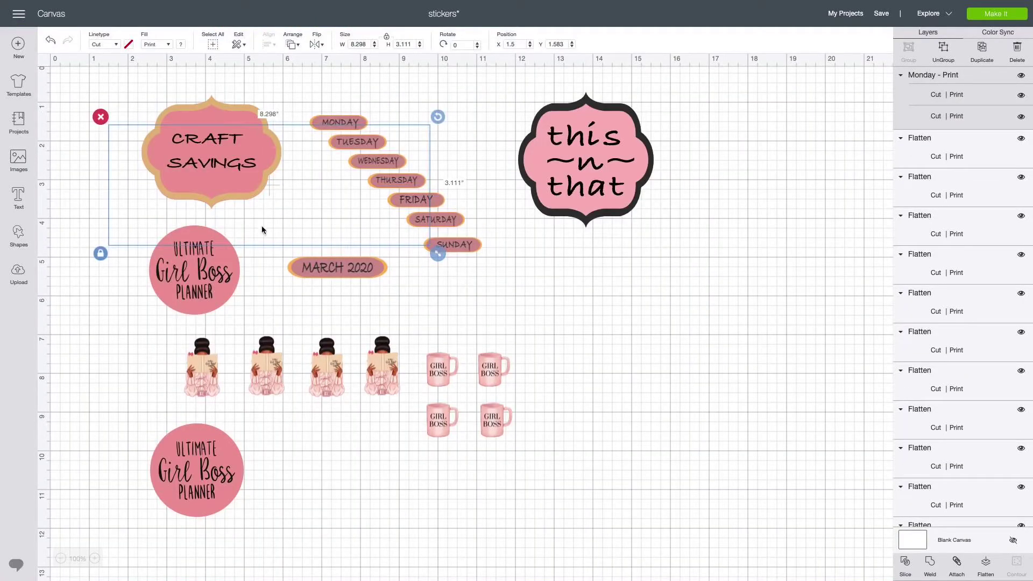
{"action": "left_click", "coordinate": [101, 253]}
{"action": "left_click_drag", "start_coordinate": [434, 253], "coordinate": [587, 306]}
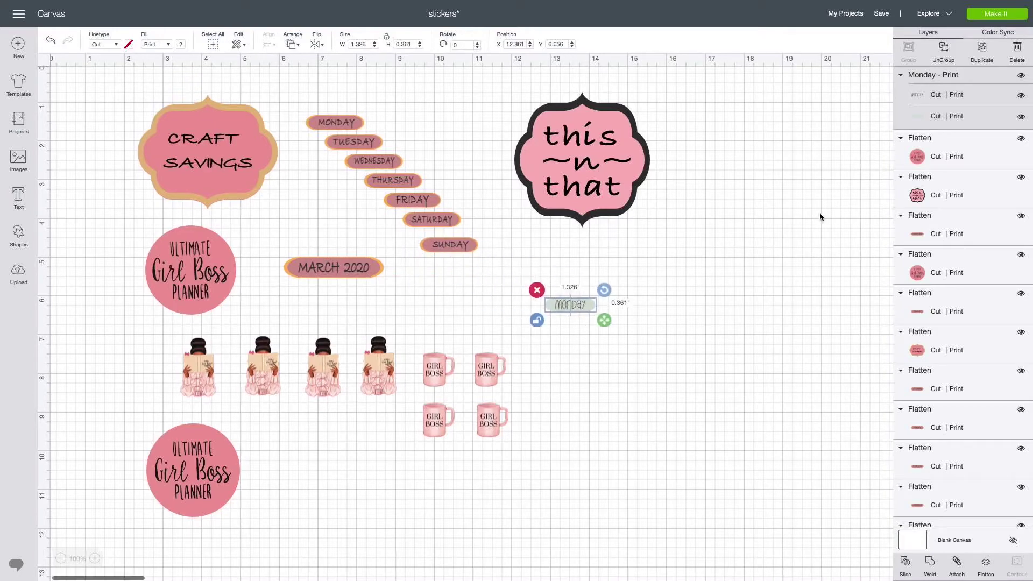
Step: Ungroup the Monday label and delete its original lettering
{"action": "left_click", "coordinate": [944, 48]}
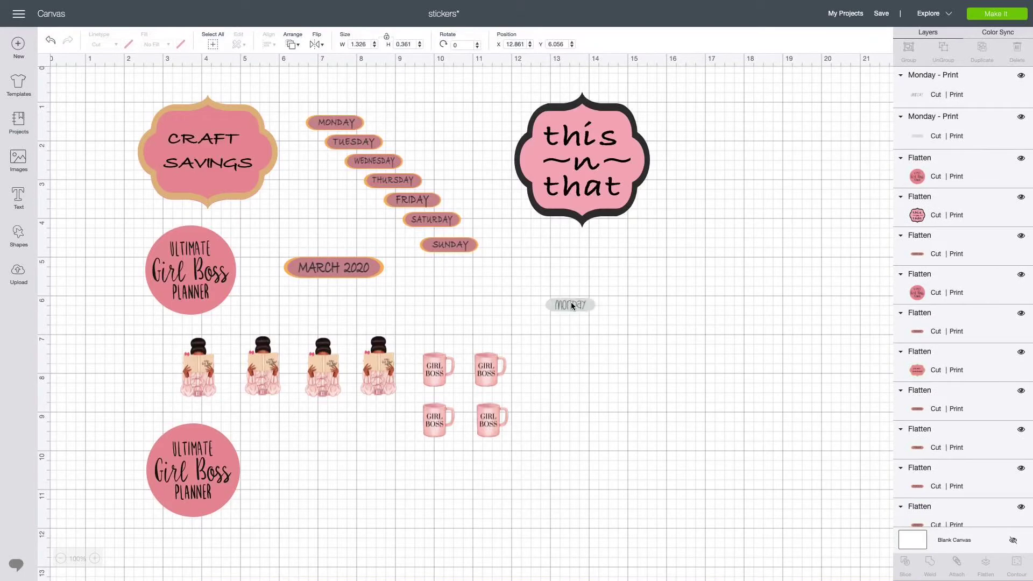
{"action": "left_click_drag", "start_coordinate": [581, 300], "coordinate": [696, 289]}
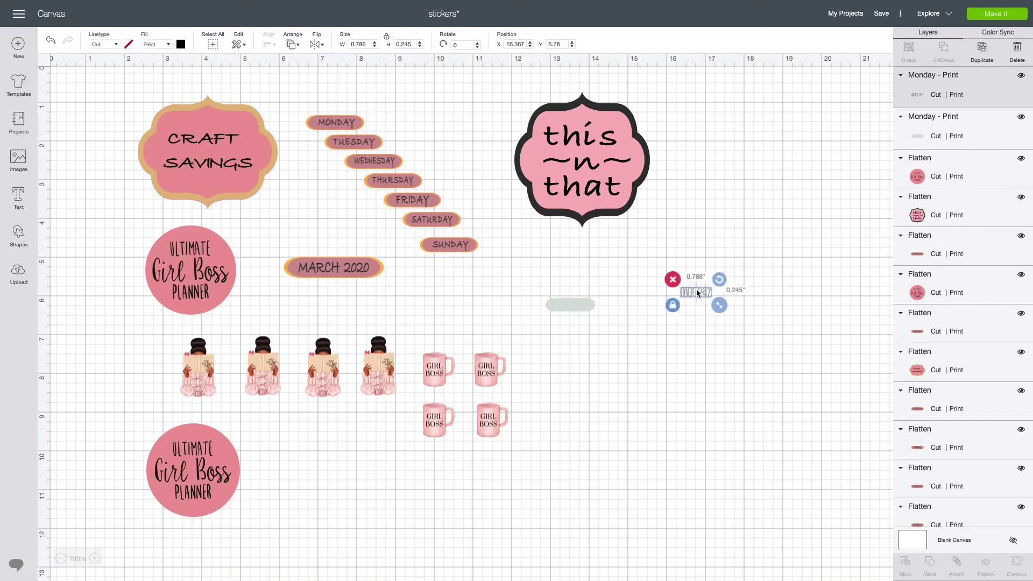
{"action": "left_click", "coordinate": [673, 280]}
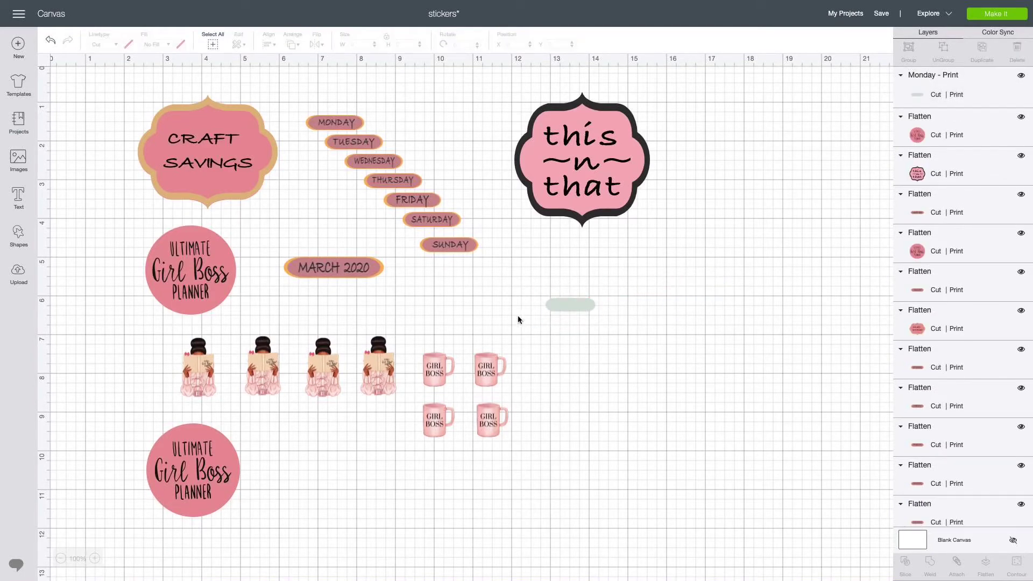
{"action": "left_click", "coordinate": [564, 305]}
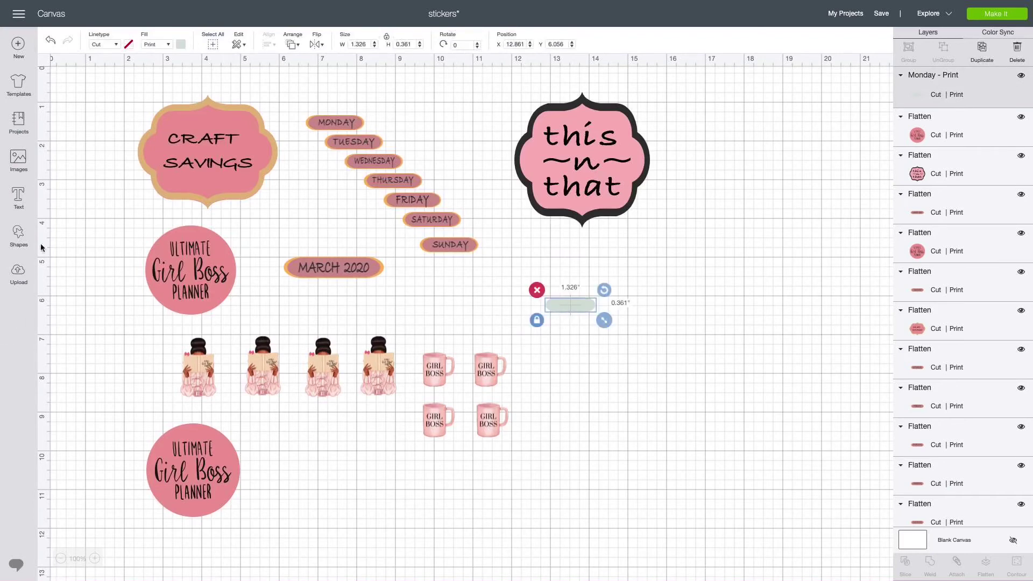
Step: Add Bradley Hand 'Monday' text and shrink it to fit on the pill
{"action": "left_click", "coordinate": [18, 196]}
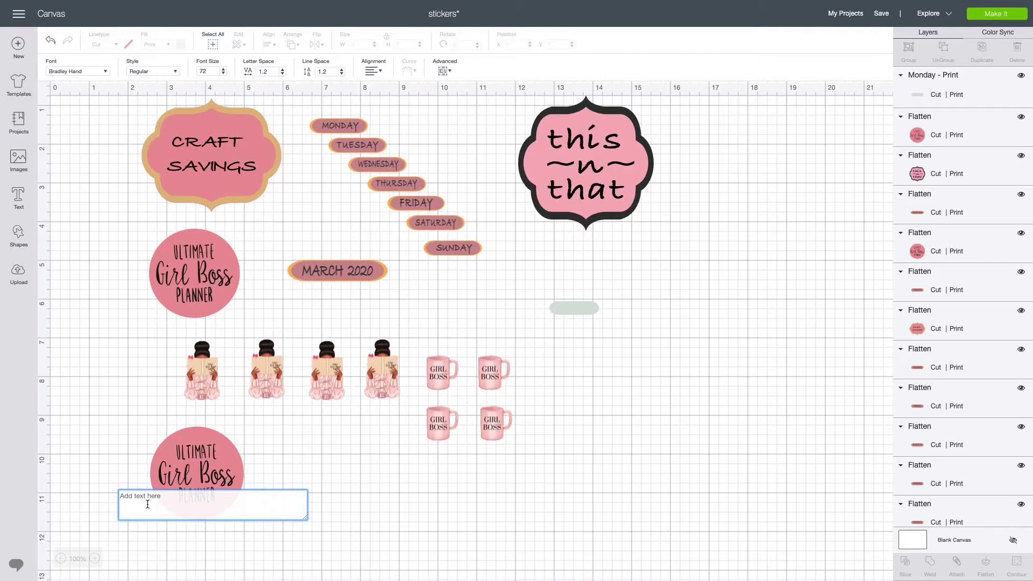
{"action": "type", "text": "Mond"}
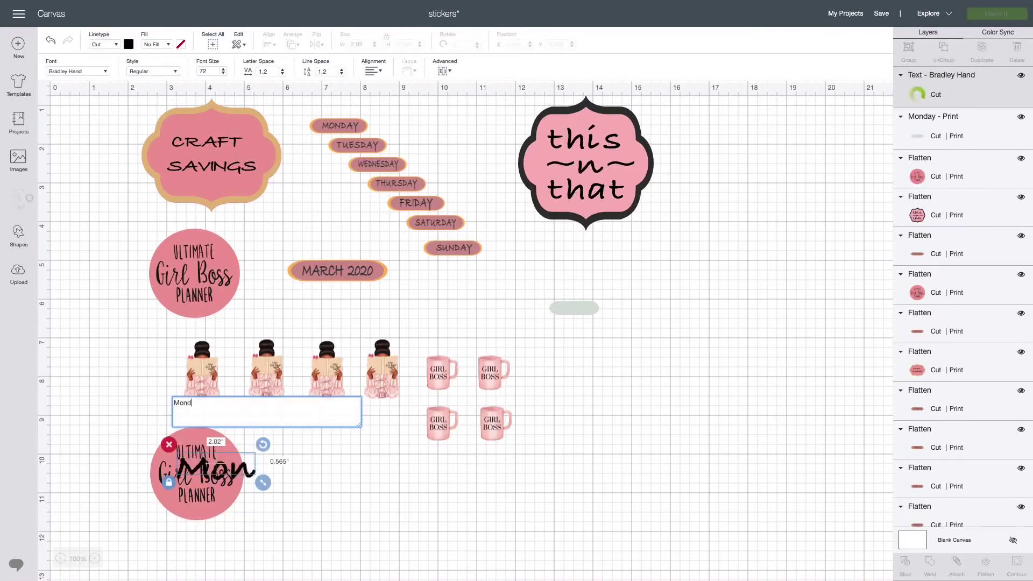
{"action": "type", "text": "ay"}
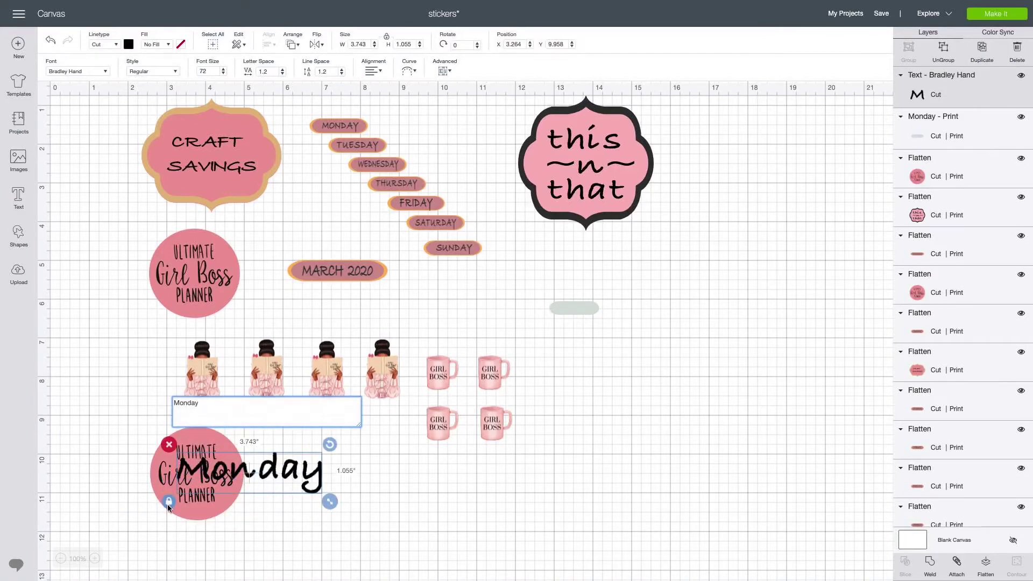
{"action": "left_click_drag", "start_coordinate": [263, 467], "coordinate": [585, 326]}
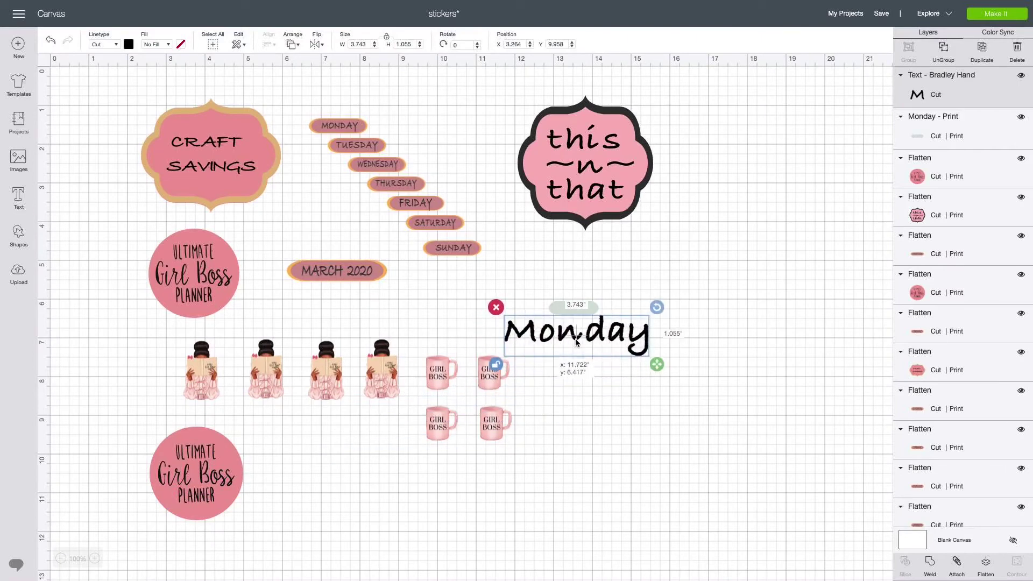
{"action": "left_click_drag", "start_coordinate": [655, 366], "coordinate": [603, 327]}
Step: Resize the grey pill slightly taller around the Monday text
{"action": "scroll", "coordinate": [595, 316], "scroll_direction": "down", "scroll_amount": 1}
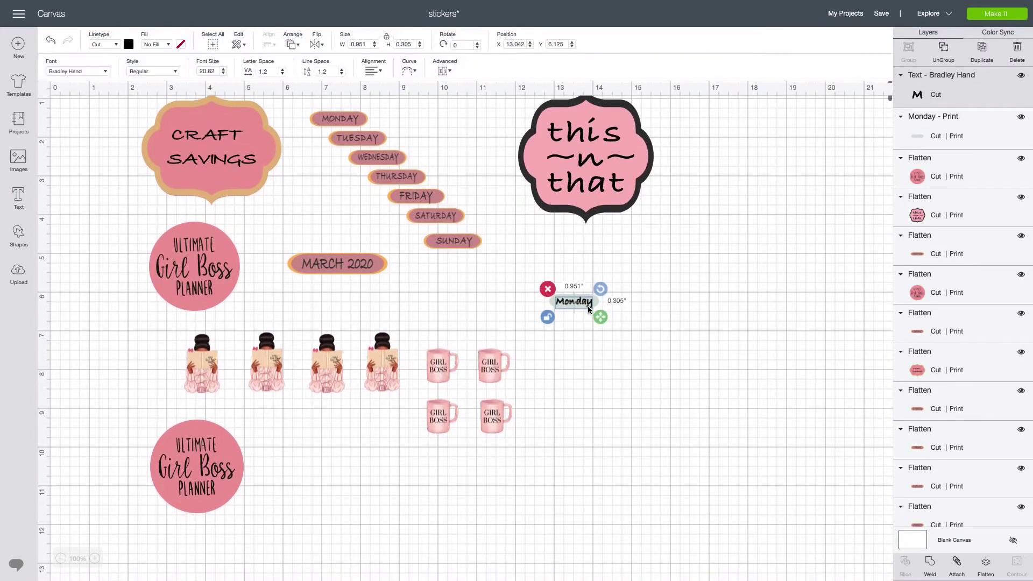
{"action": "left_click", "coordinate": [587, 306]}
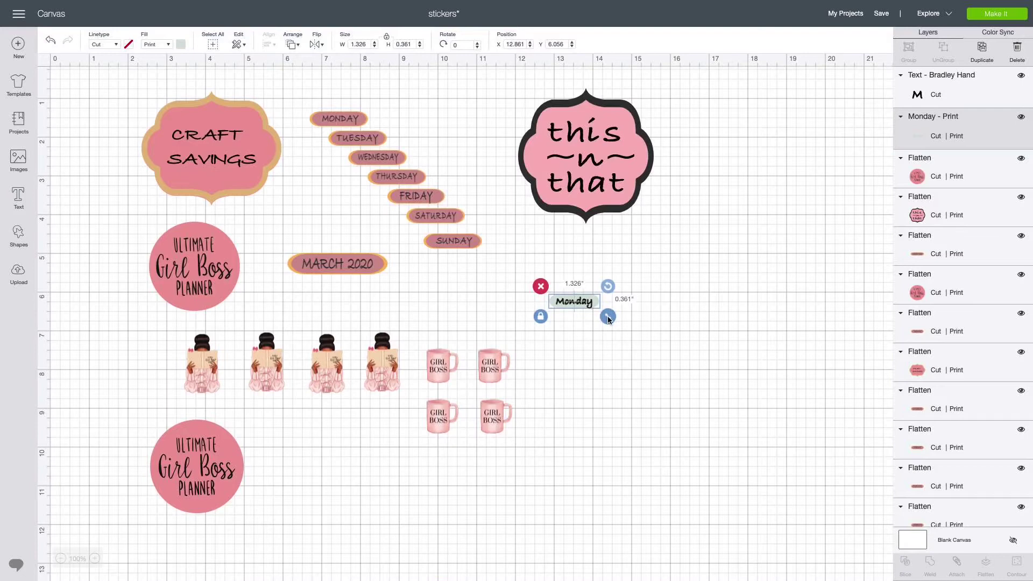
{"action": "scroll", "coordinate": [588, 310], "scroll_direction": "up", "scroll_amount": 1}
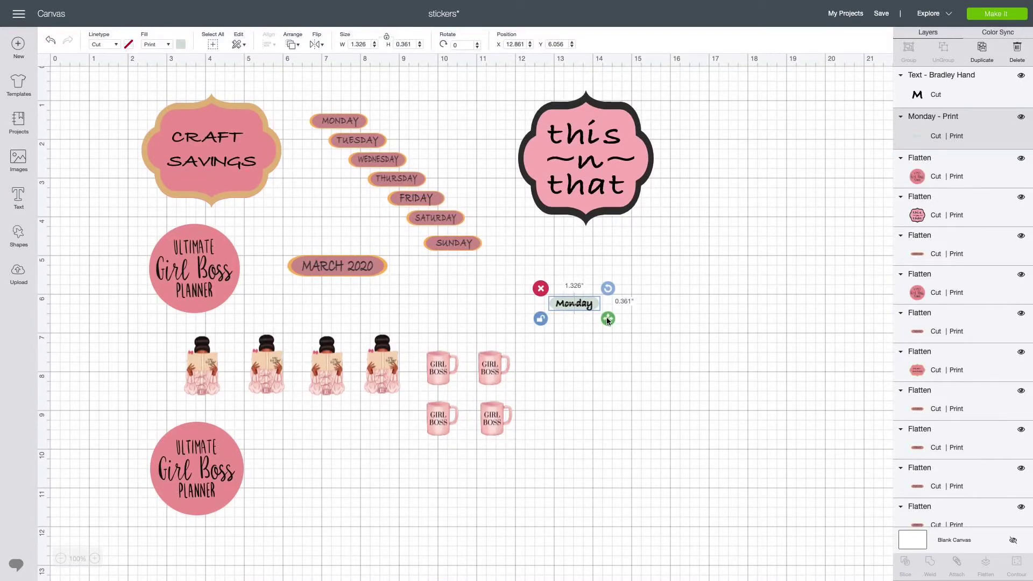
{"action": "left_click_drag", "start_coordinate": [608, 319], "coordinate": [608, 322]}
{"action": "scroll", "coordinate": [607, 320], "scroll_direction": "right", "scroll_amount": 1}
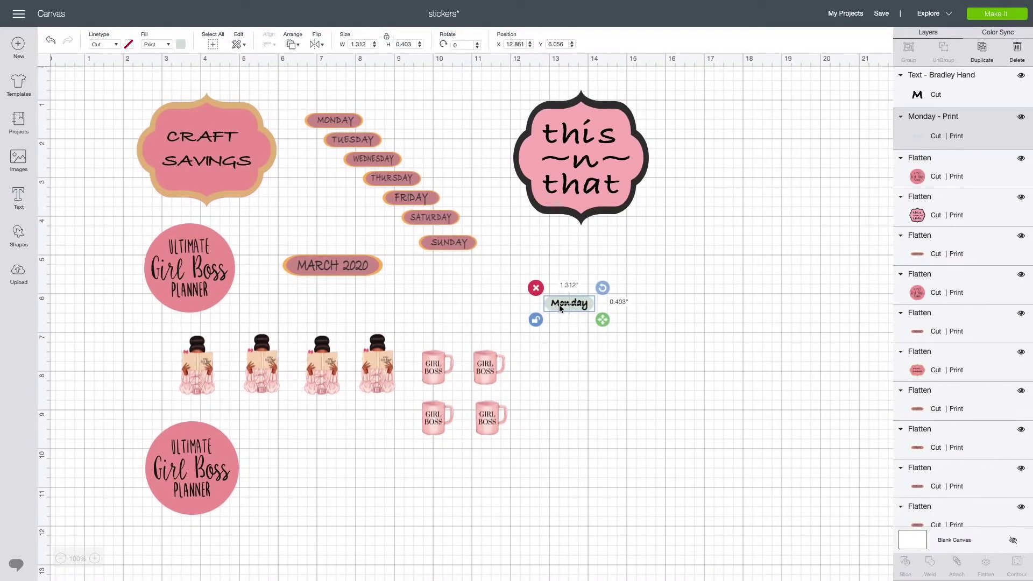
{"action": "scroll", "coordinate": [605, 317], "scroll_direction": "up", "scroll_amount": 1}
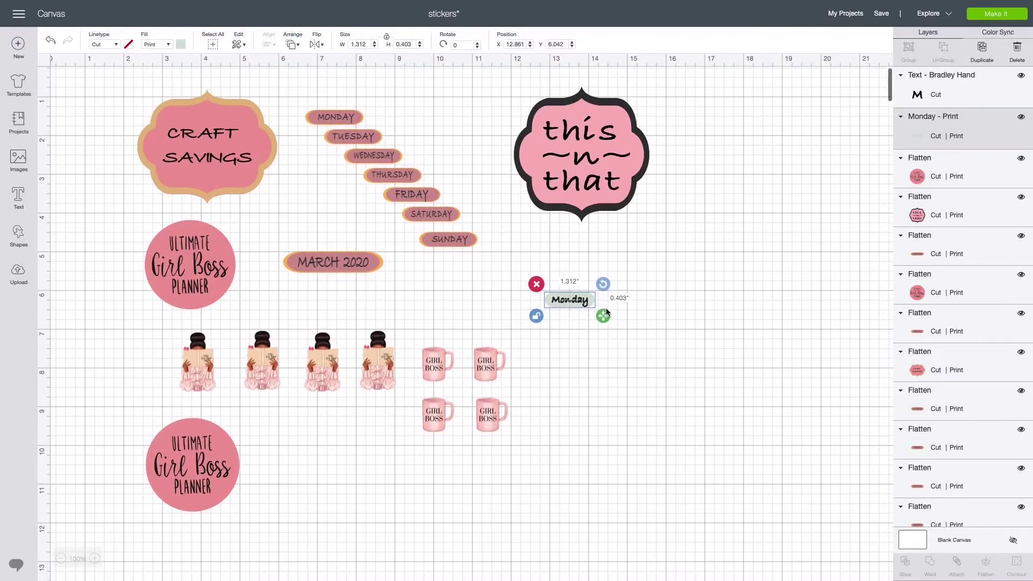
{"action": "scroll", "coordinate": [605, 320], "scroll_direction": "up", "scroll_amount": 1}
{"action": "left_click_drag", "start_coordinate": [606, 320], "coordinate": [605, 322]}
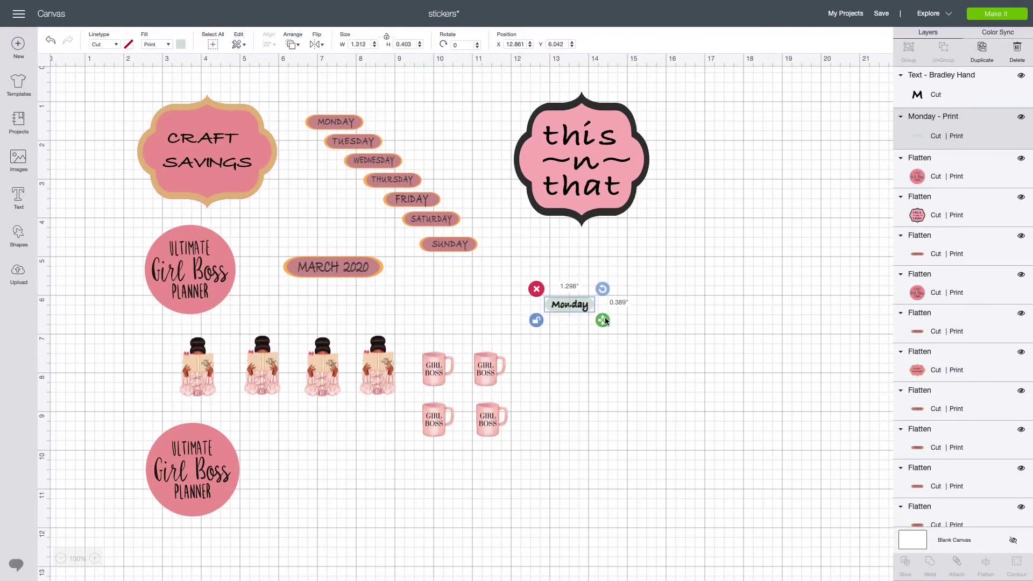
Step: Shrink the Bradley Hand Monday text slightly
{"action": "left_click", "coordinate": [597, 364]}
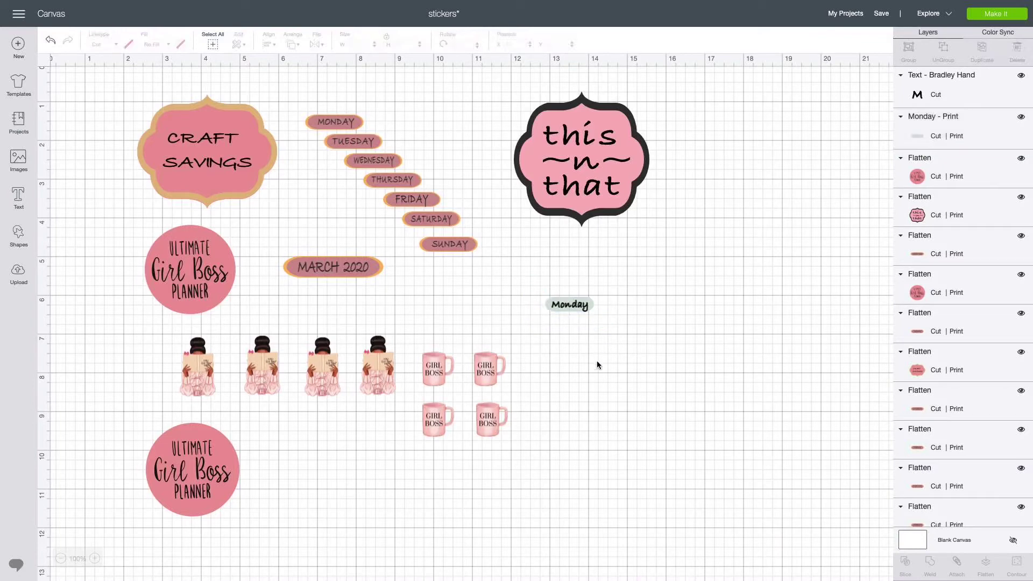
{"action": "left_click", "coordinate": [575, 307]}
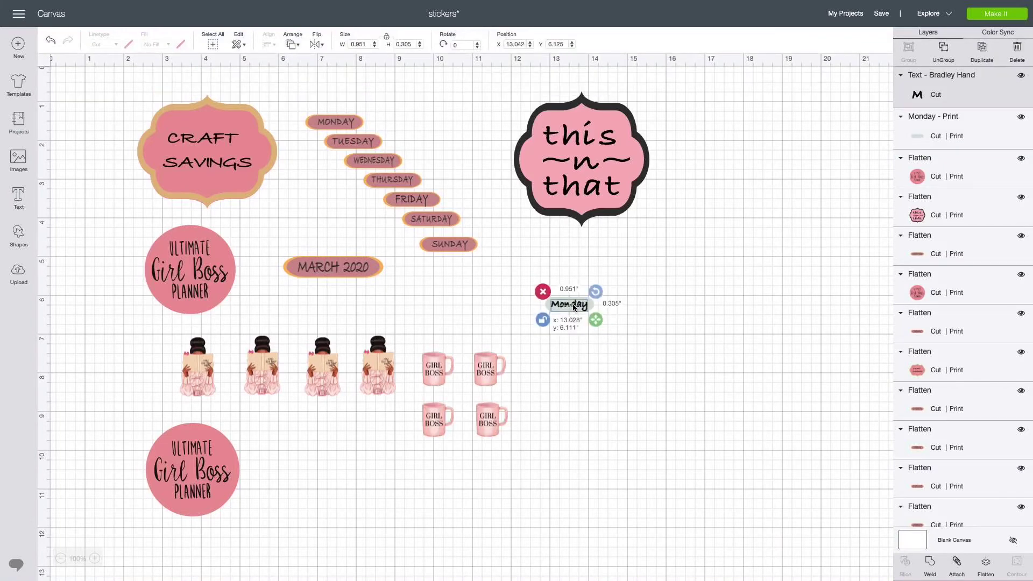
{"action": "left_click_drag", "start_coordinate": [596, 320], "coordinate": [595, 318]}
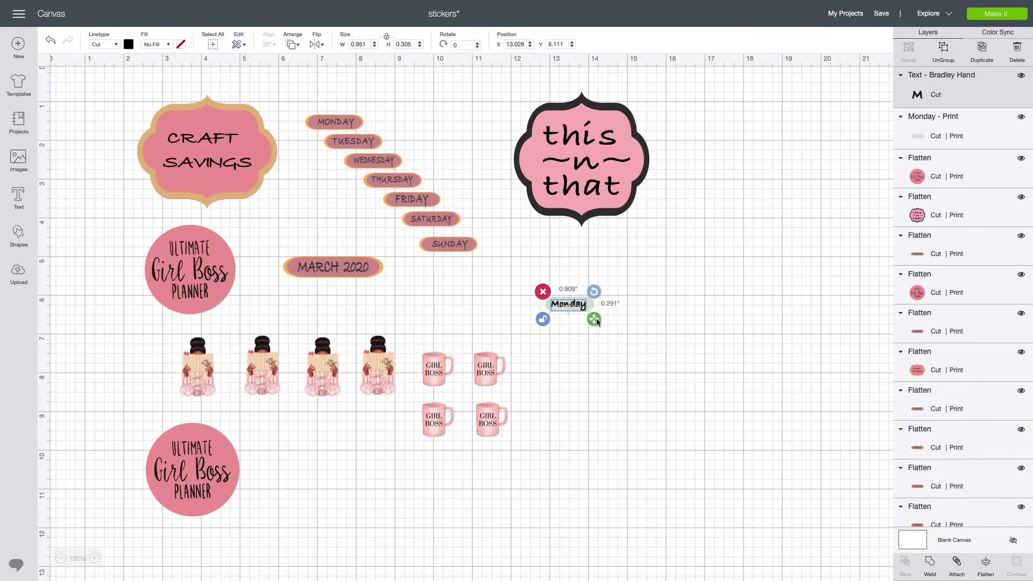
{"action": "left_click", "coordinate": [574, 305]}
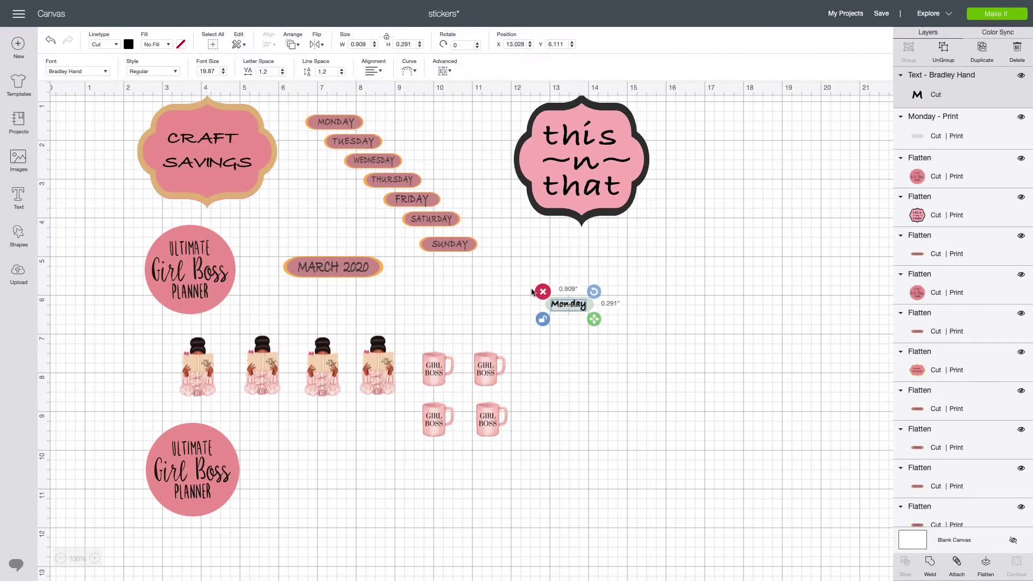
Step: Center the Monday text vertically on the pale pill, then reselect the Monday sticker
{"action": "left_click_drag", "start_coordinate": [528, 278], "coordinate": [614, 322]}
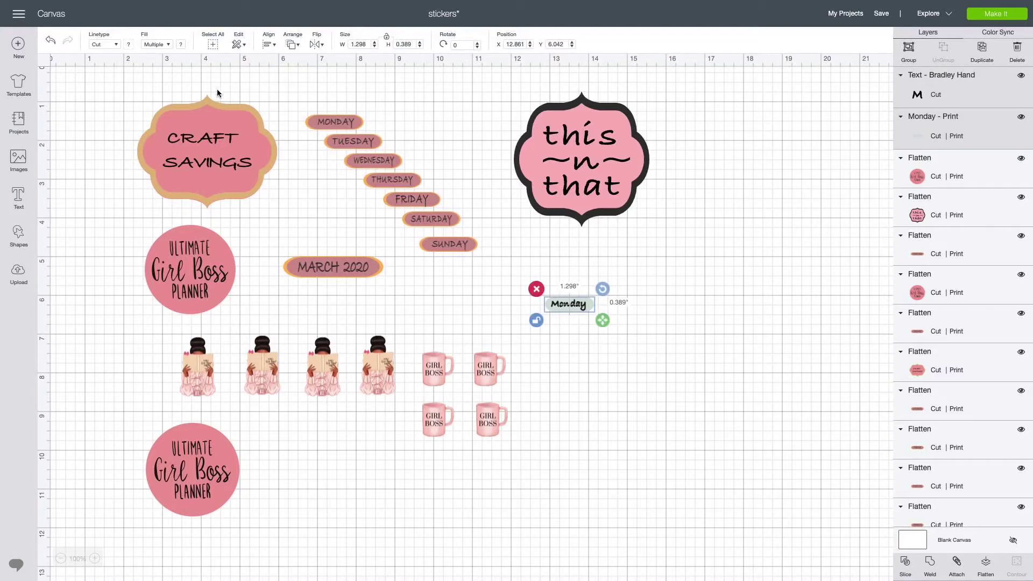
{"action": "left_click", "coordinate": [276, 48]}
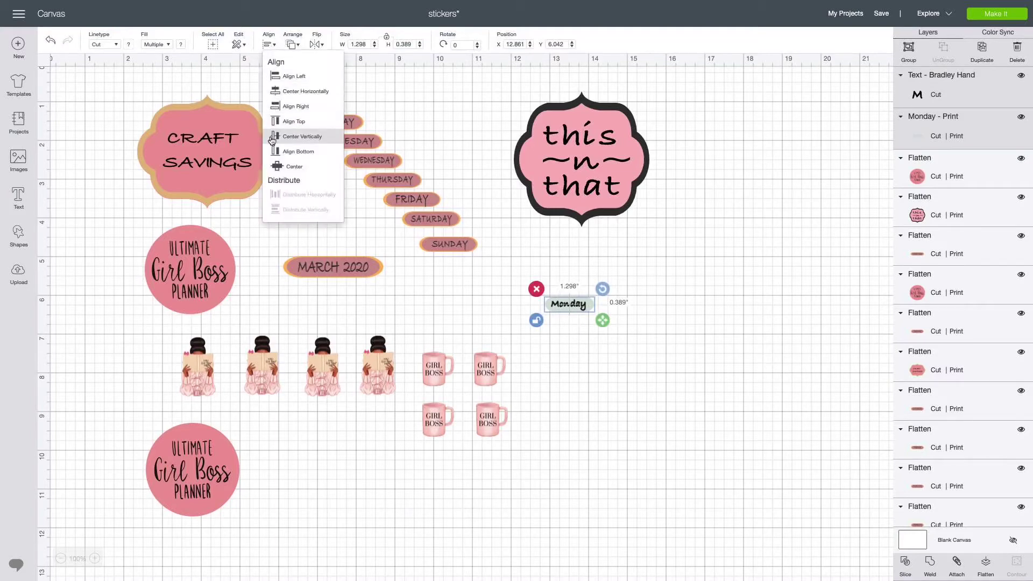
{"action": "left_click", "coordinate": [295, 171]}
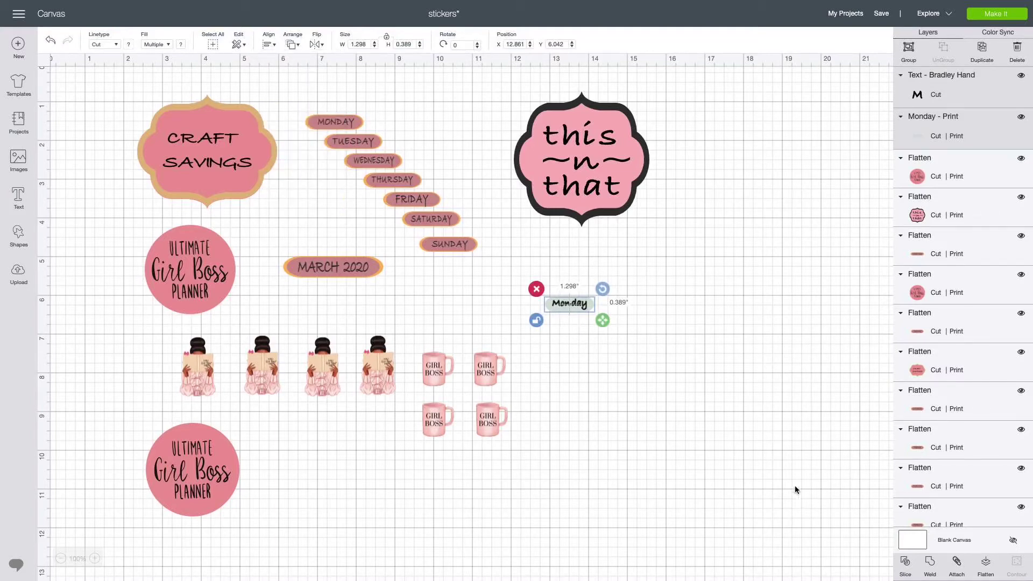
{"action": "left_click", "coordinate": [595, 339]}
{"action": "scroll", "coordinate": [616, 402], "scroll_direction": "down", "scroll_amount": 1}
{"action": "scroll", "coordinate": [615, 402], "scroll_direction": "down", "scroll_amount": 1}
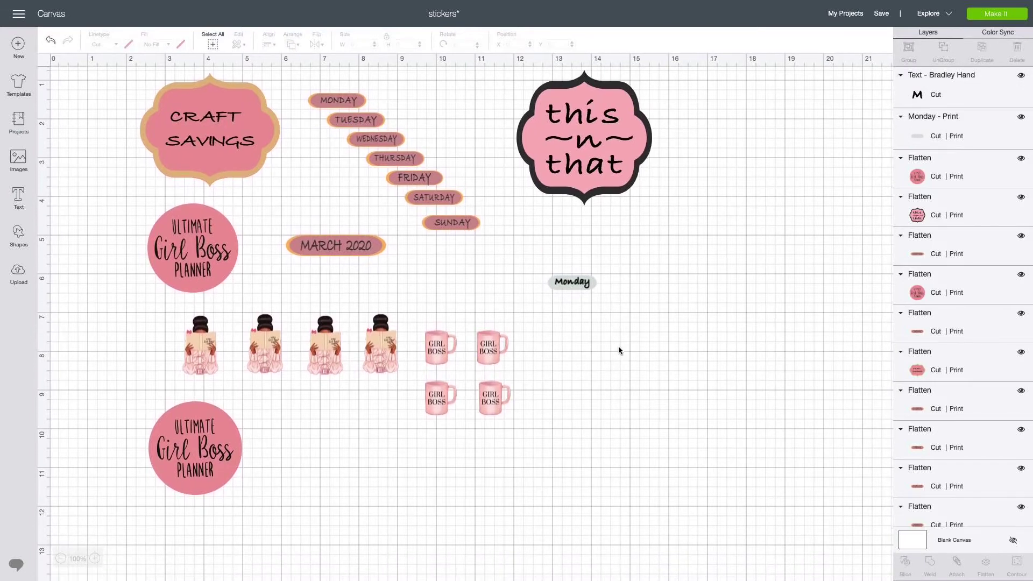
{"action": "left_click", "coordinate": [571, 294]}
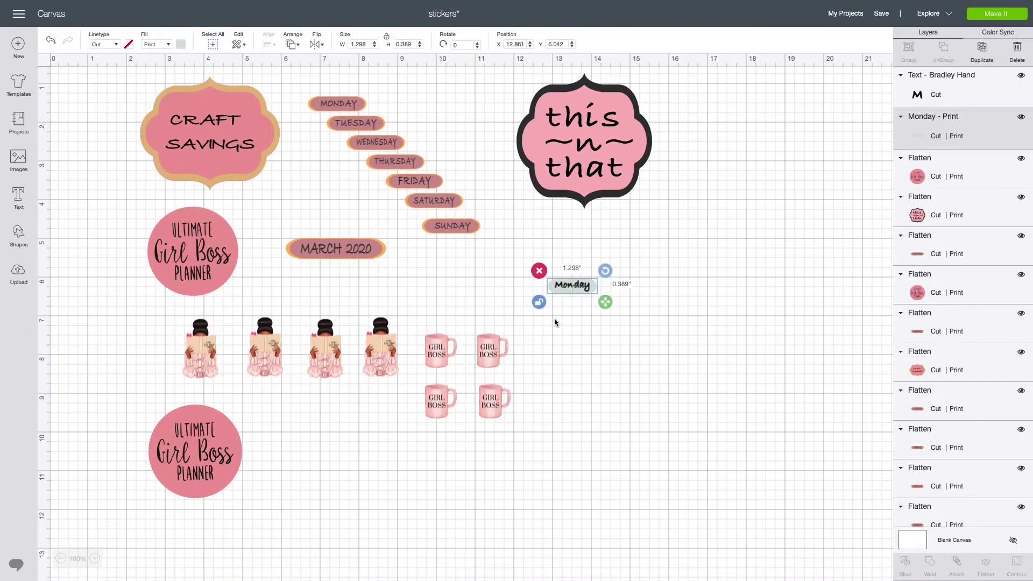
{"action": "scroll", "coordinate": [570, 354], "scroll_direction": "down", "scroll_amount": 1}
{"action": "scroll", "coordinate": [571, 351], "scroll_direction": "right", "scroll_amount": 5}
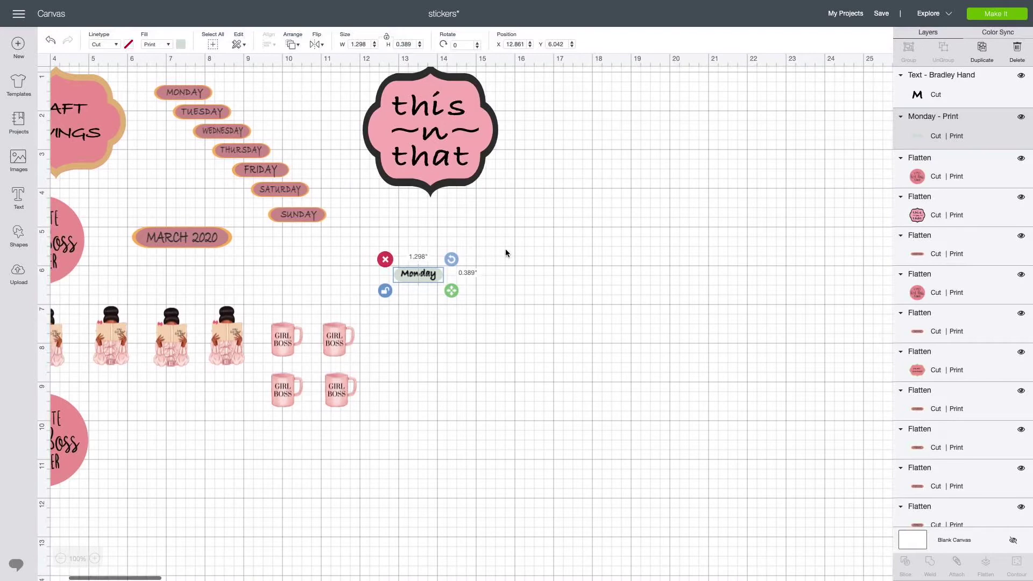
{"action": "scroll", "coordinate": [493, 241], "scroll_direction": "left", "scroll_amount": 5}
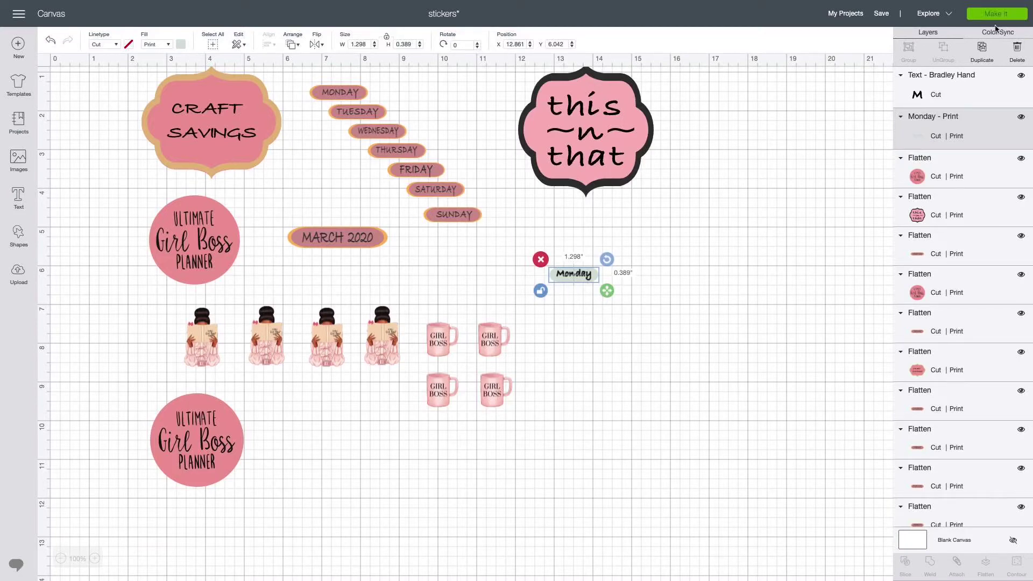
Step: Duplicate the Monday pill, fill the copy black, and stretch it wider and flatter unproportionally
{"action": "left_click", "coordinate": [982, 49]}
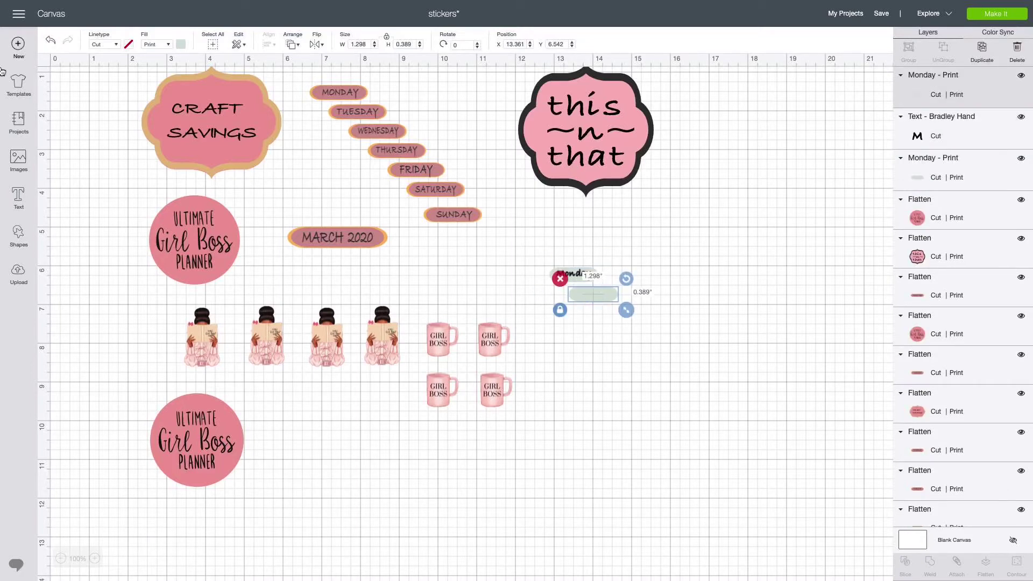
{"action": "left_click", "coordinate": [181, 44]}
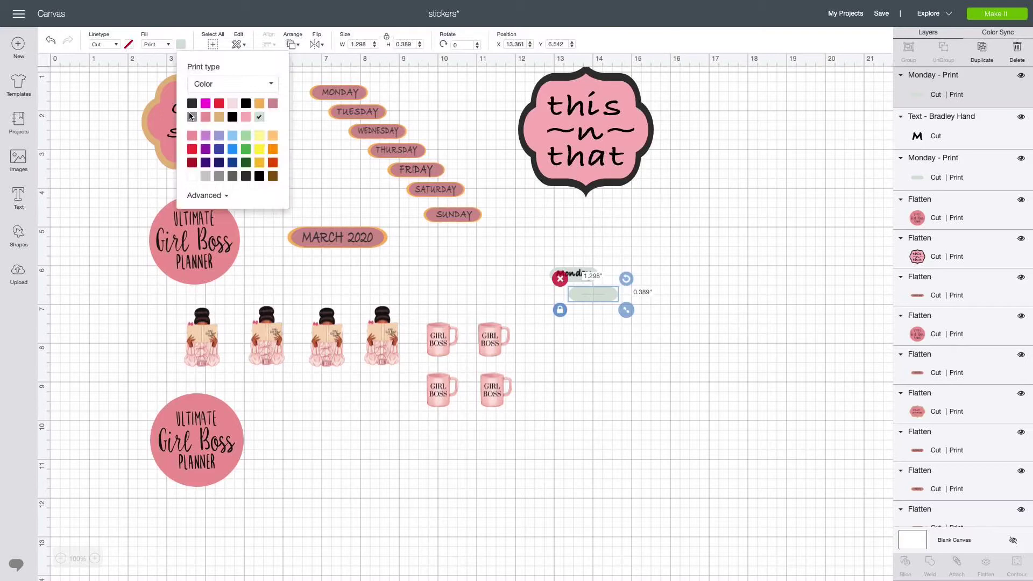
{"action": "left_click", "coordinate": [192, 102]}
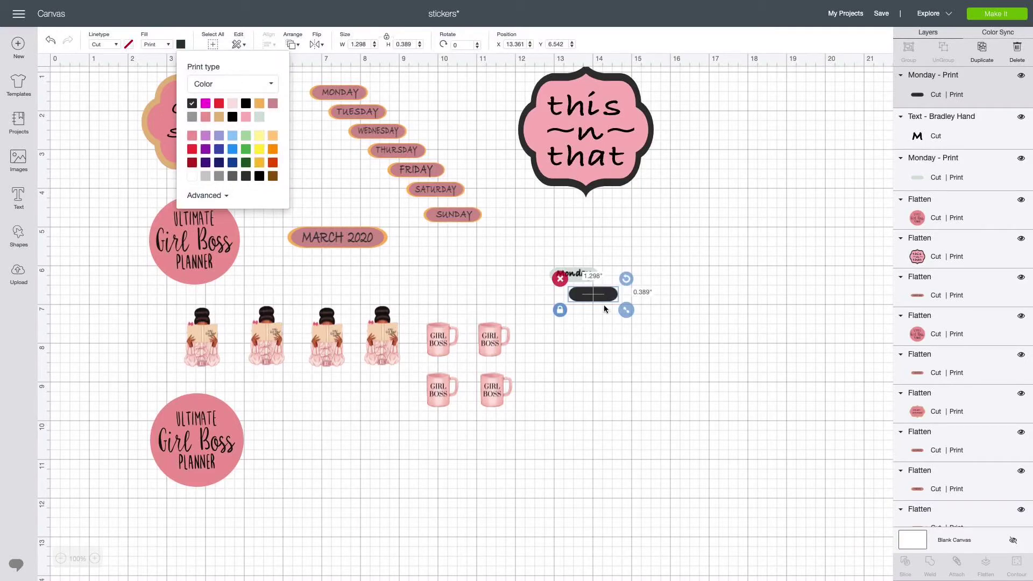
{"action": "left_click", "coordinate": [560, 311]}
{"action": "left_click_drag", "start_coordinate": [626, 310], "coordinate": [617, 278]}
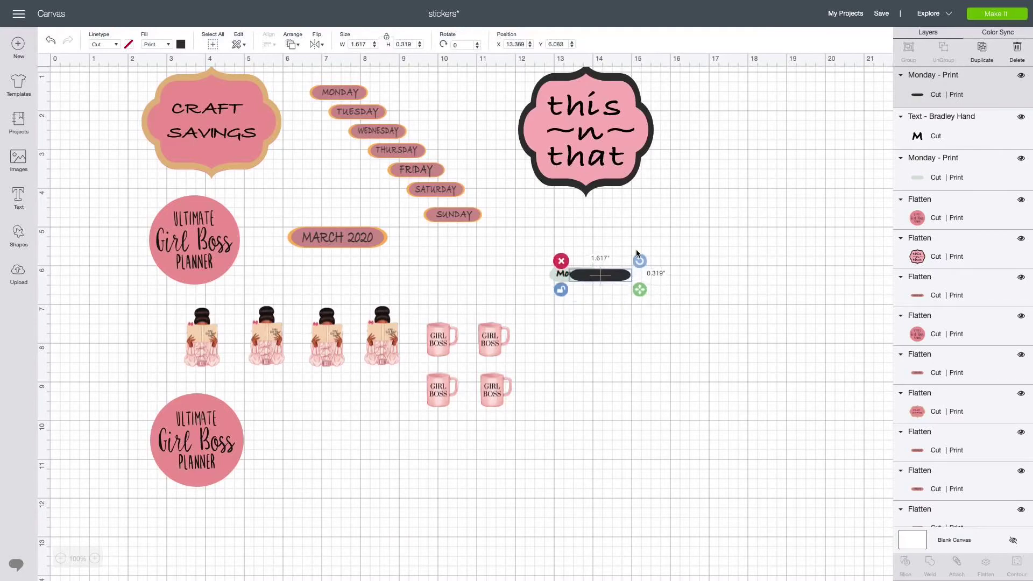
Step: Send the black shape to the back and line it up behind the Monday label
{"action": "left_click", "coordinate": [296, 45]}
{"action": "left_click", "coordinate": [311, 79]}
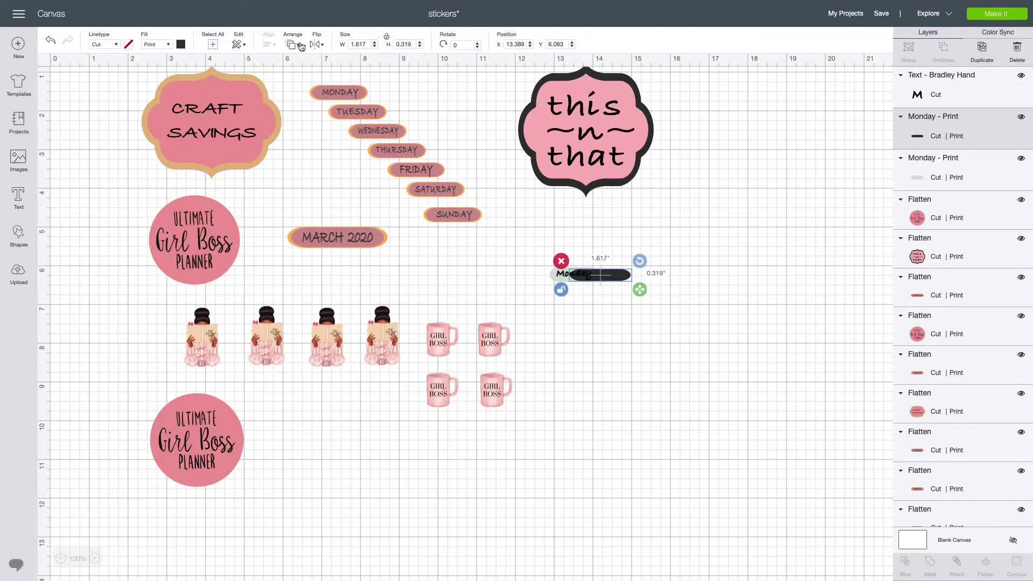
{"action": "left_click", "coordinate": [302, 45]}
{"action": "left_click", "coordinate": [305, 64]}
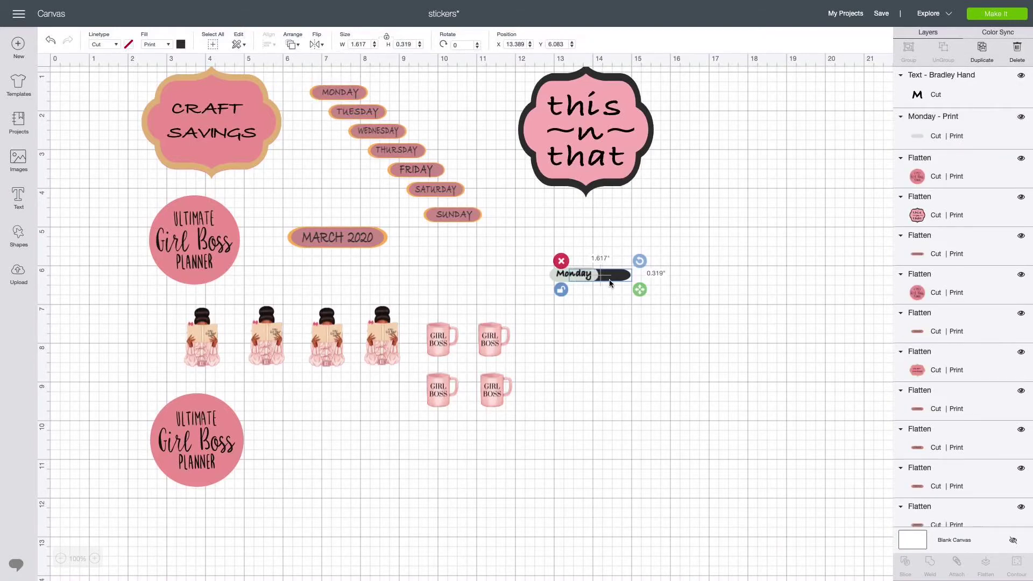
{"action": "mouse_move", "coordinate": [610, 276]}
{"action": "left_mouse_down"}
{"action": "mouse_move", "coordinate": [584, 276]}
{"action": "mouse_move", "coordinate": [611, 289]}
{"action": "left_mouse_up"}
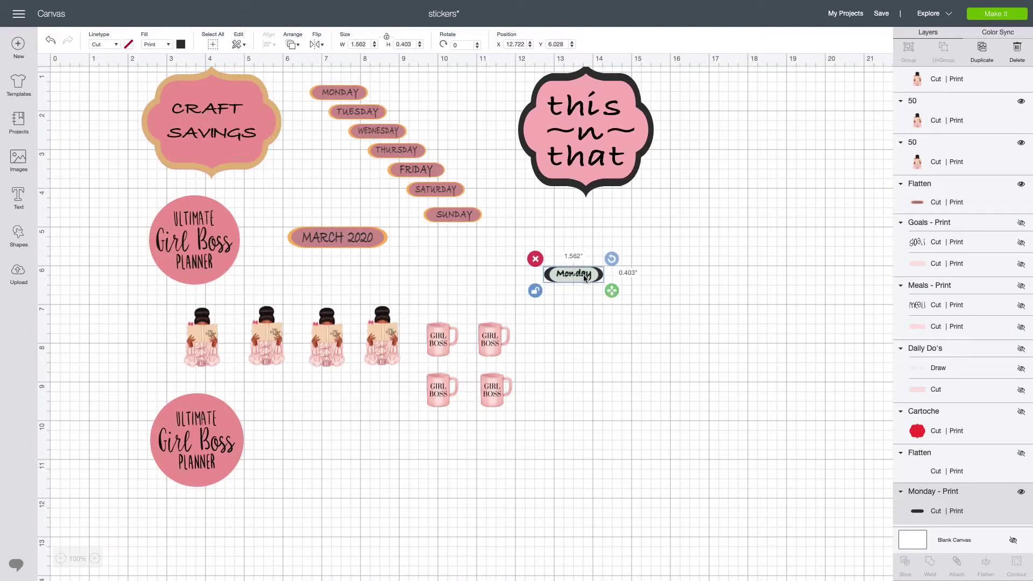
Step: Nudge the black backing until an even border shows around the Monday label
{"action": "left_click", "coordinate": [585, 277]}
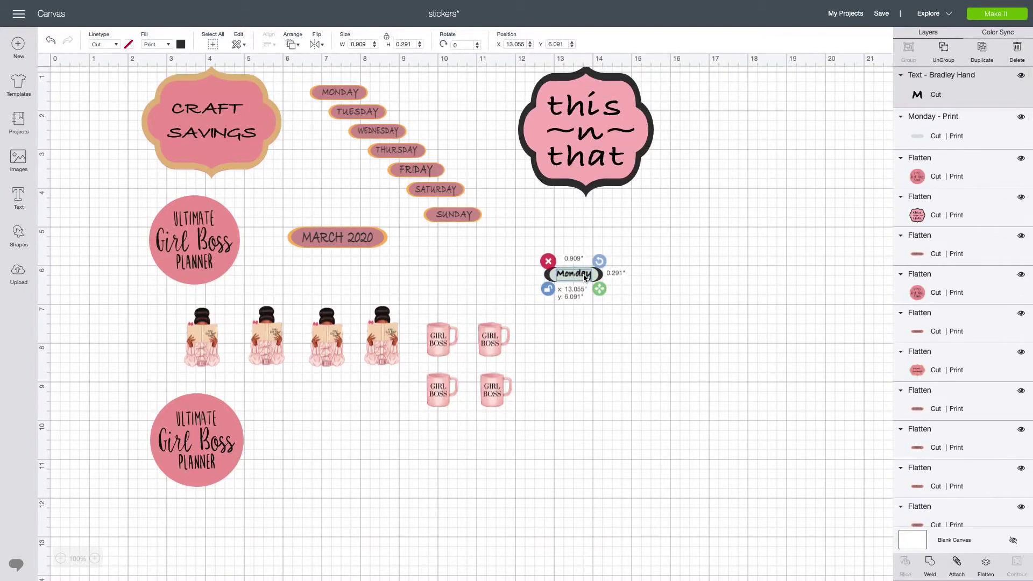
{"action": "left_click", "coordinate": [548, 277]}
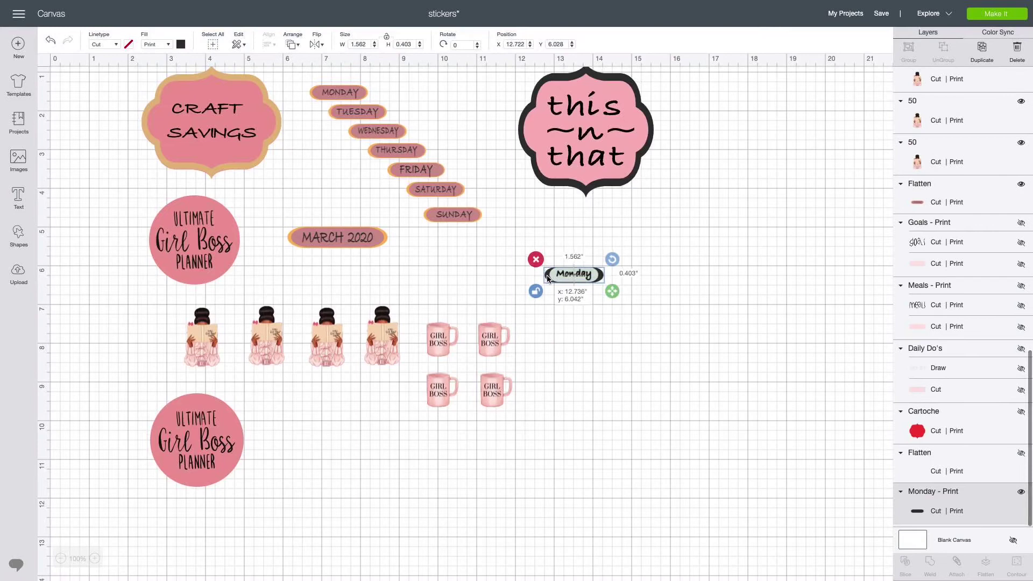
{"action": "left_click_drag", "start_coordinate": [548, 278], "coordinate": [548, 277]}
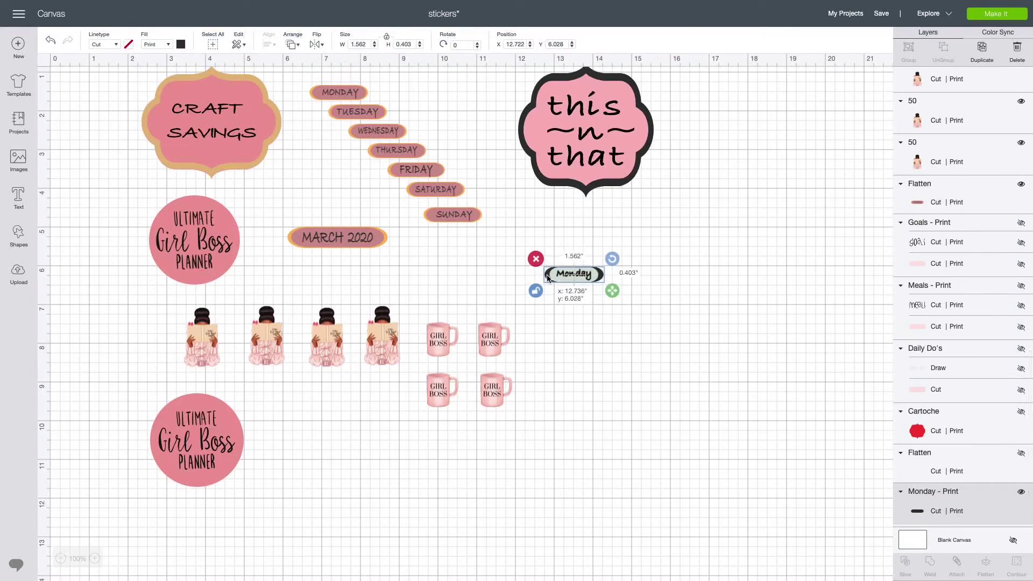
{"action": "left_click", "coordinate": [646, 277]}
{"action": "left_click", "coordinate": [601, 276]}
{"action": "left_click", "coordinate": [663, 267]}
{"action": "left_click", "coordinate": [573, 274]}
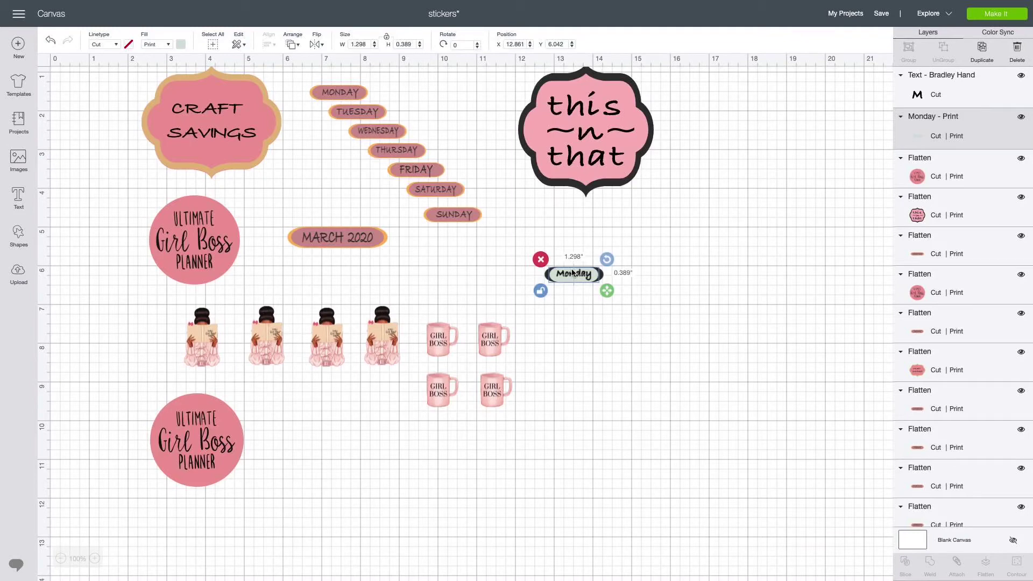
{"action": "left_click_drag", "start_coordinate": [573, 273], "coordinate": [573, 273]}
{"action": "left_click_drag", "start_coordinate": [573, 273], "coordinate": [574, 274]}
Step: Reduce the black backing's height slightly
{"action": "left_click", "coordinate": [628, 273]}
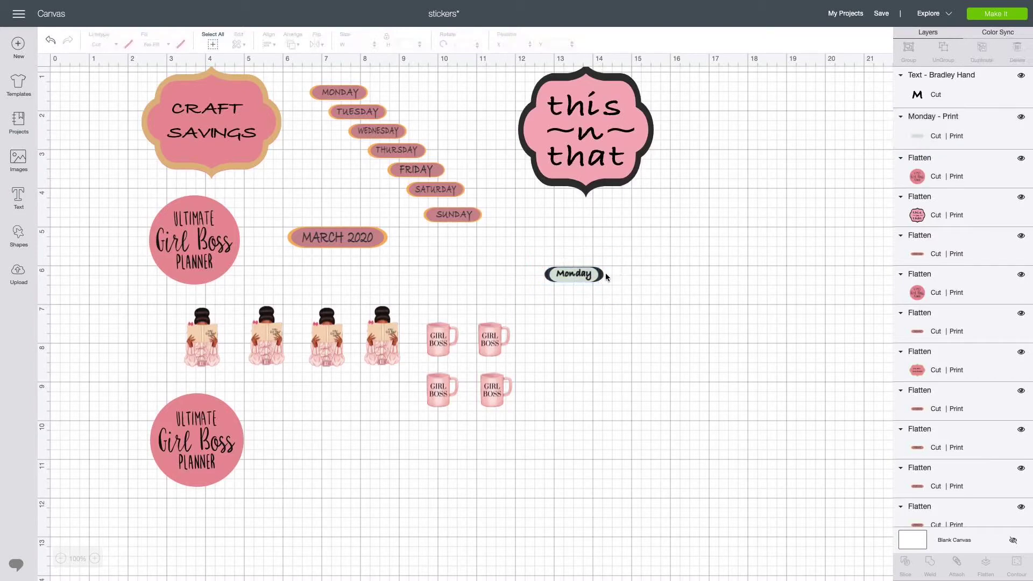
{"action": "left_click", "coordinate": [602, 275]}
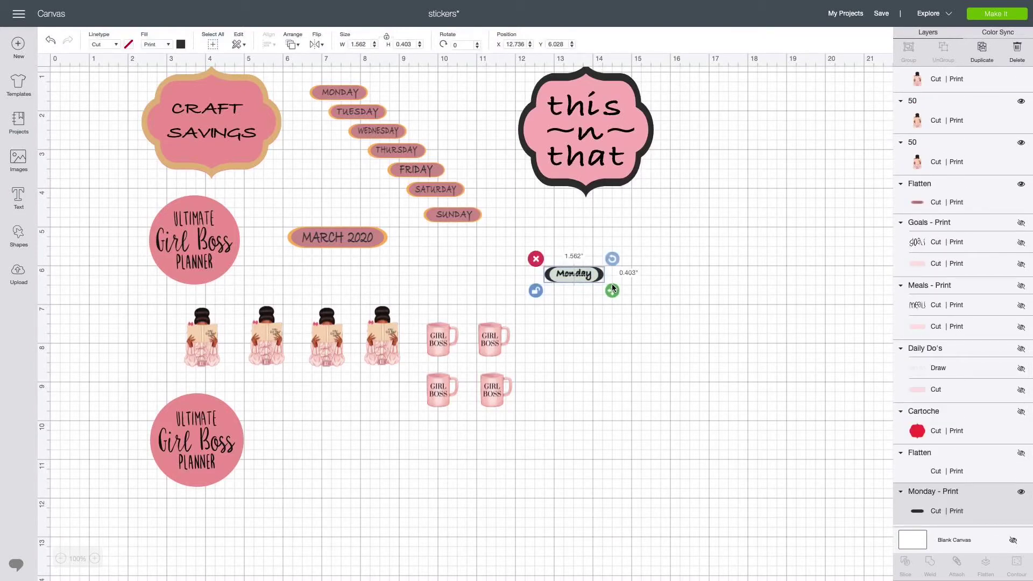
{"action": "left_click_drag", "start_coordinate": [613, 288], "coordinate": [602, 275]}
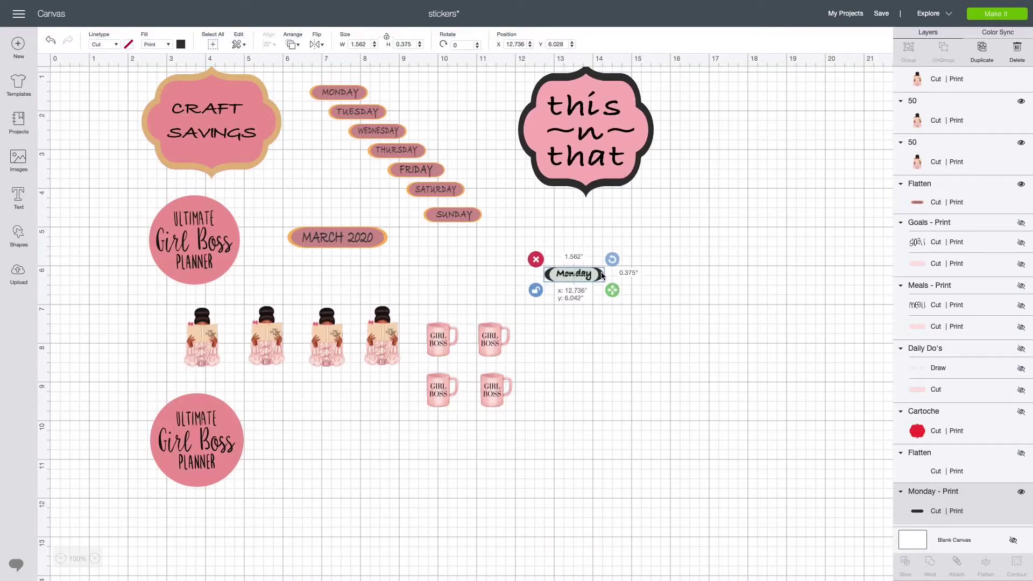
{"action": "left_click", "coordinate": [679, 271]}
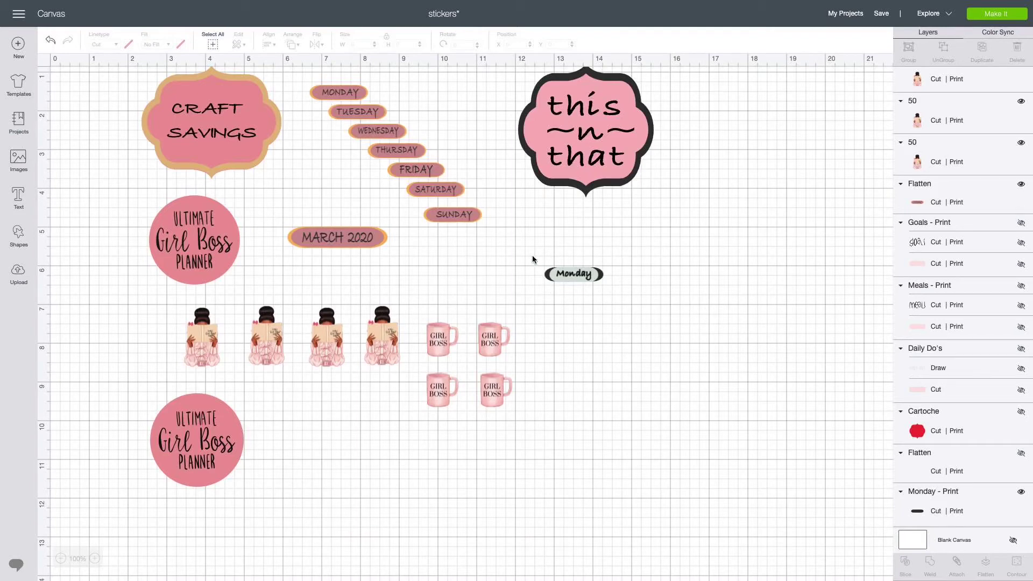
Step: Group the Monday label pieces, move the group right, then delete it
{"action": "left_click_drag", "start_coordinate": [533, 255], "coordinate": [636, 287]}
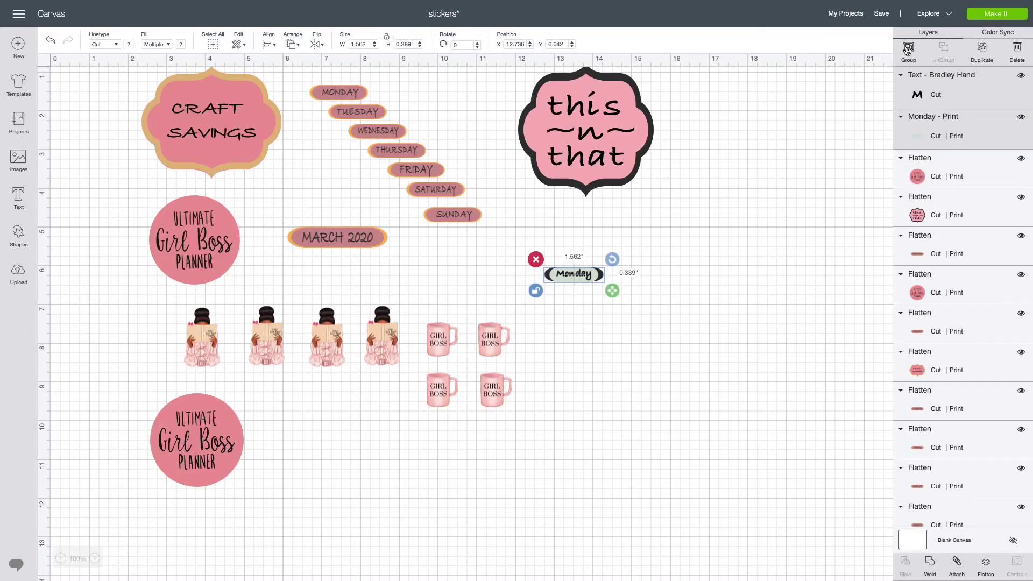
{"action": "left_click", "coordinate": [908, 49]}
{"action": "left_click_drag", "start_coordinate": [574, 271], "coordinate": [615, 271]}
{"action": "left_click", "coordinate": [647, 302]}
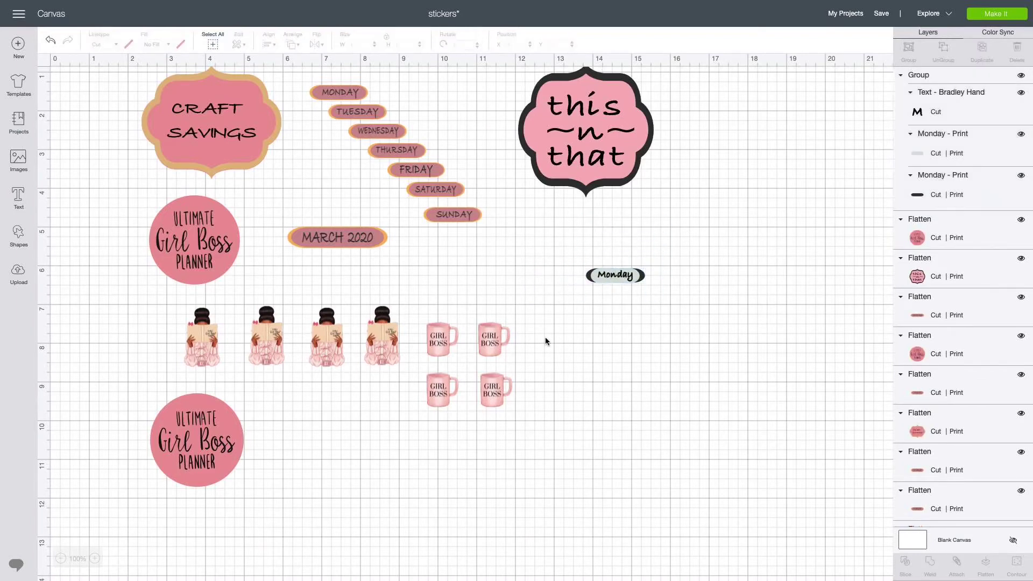
{"action": "left_click", "coordinate": [604, 277]}
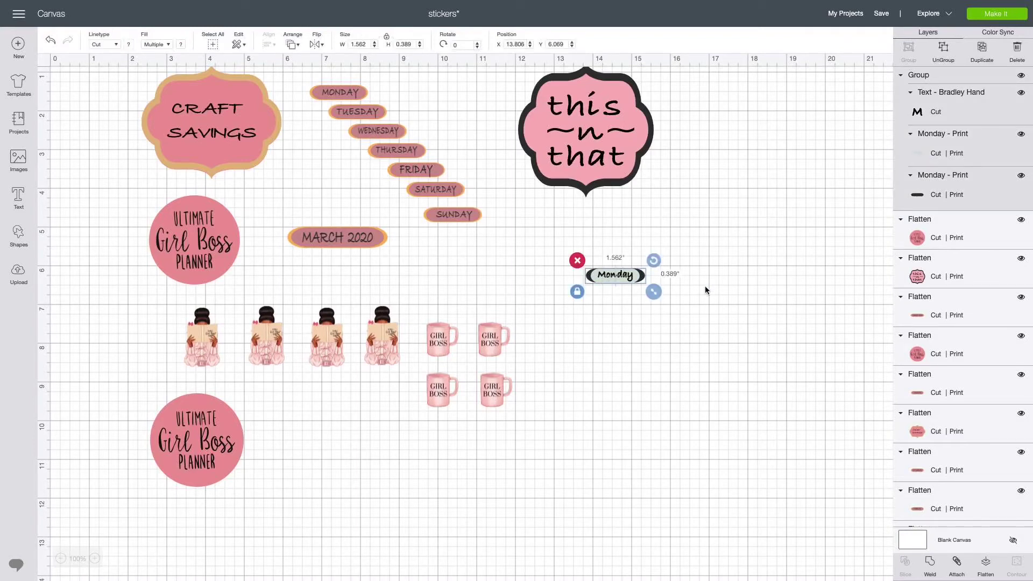
{"action": "key", "text": "Delete"}
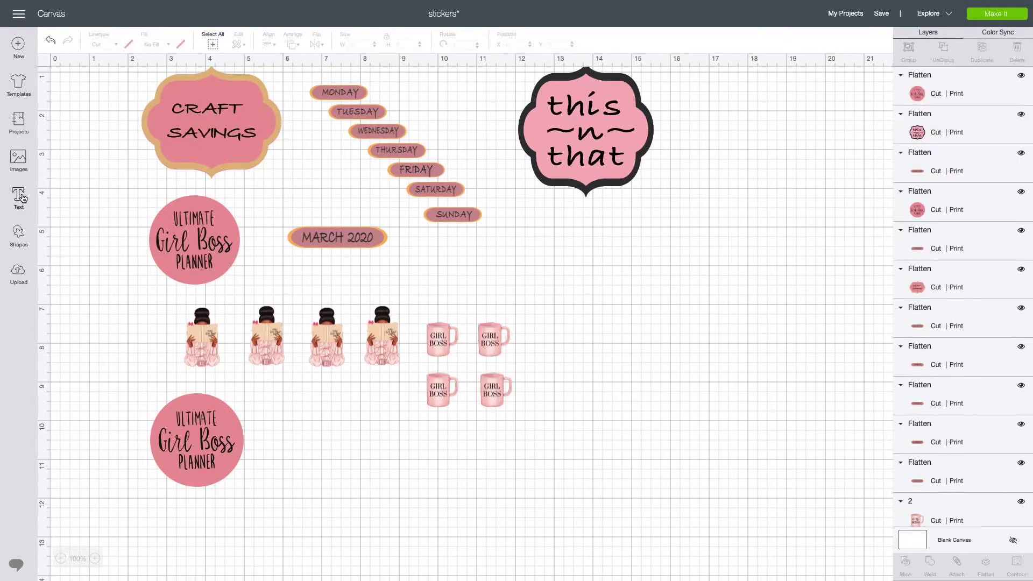
Step: Open the Images library from the left sidebar and browse down through it
{"action": "left_click", "coordinate": [21, 162]}
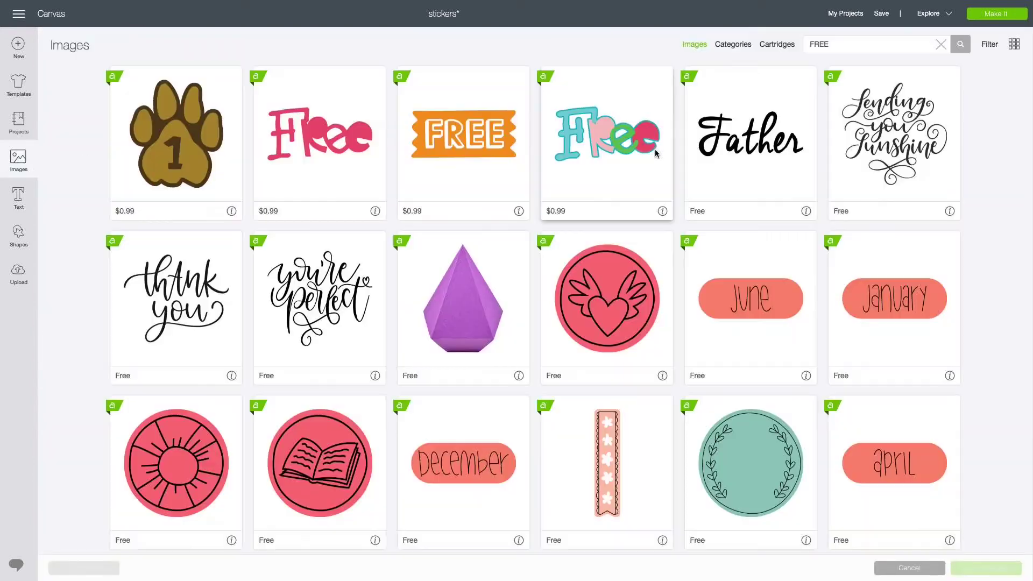
{"action": "scroll", "coordinate": [436, 340], "scroll_direction": "down", "scroll_amount": 4}
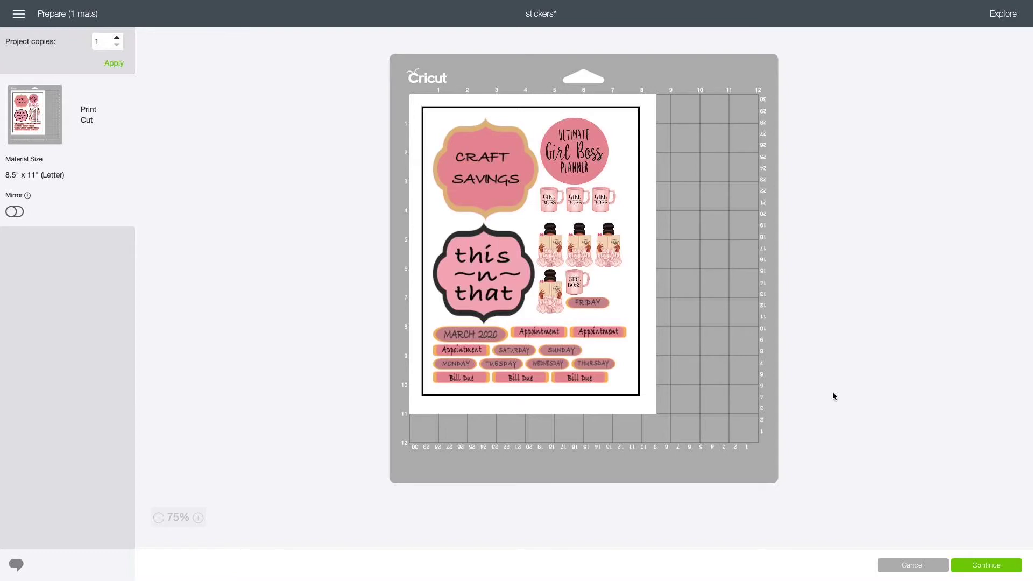
Step: Send the sticker sheet to the HP OfficeJet Pro 6970 with Add Bleed switched off and print
{"action": "left_click", "coordinate": [985, 566]}
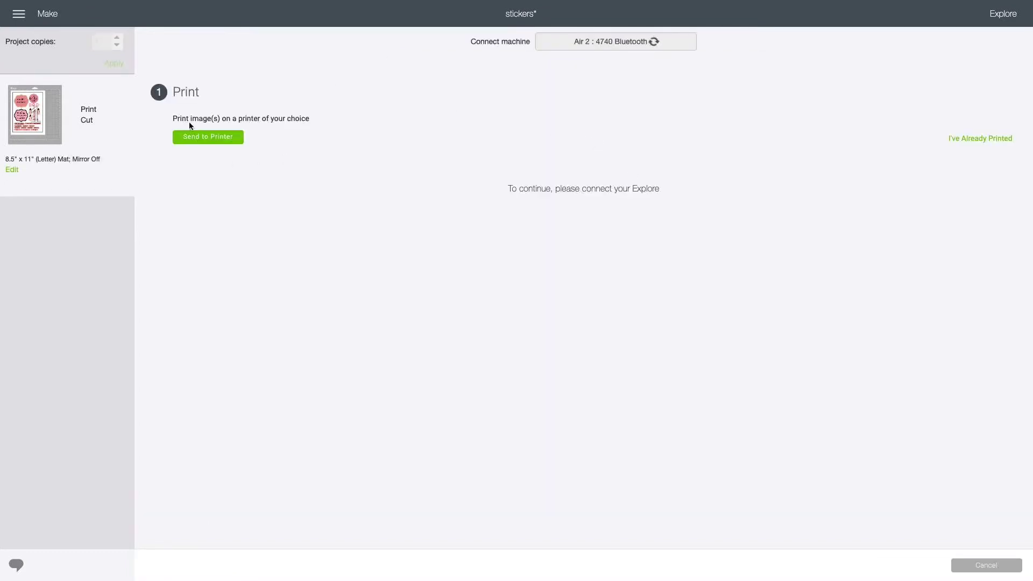
{"action": "left_click", "coordinate": [211, 140]}
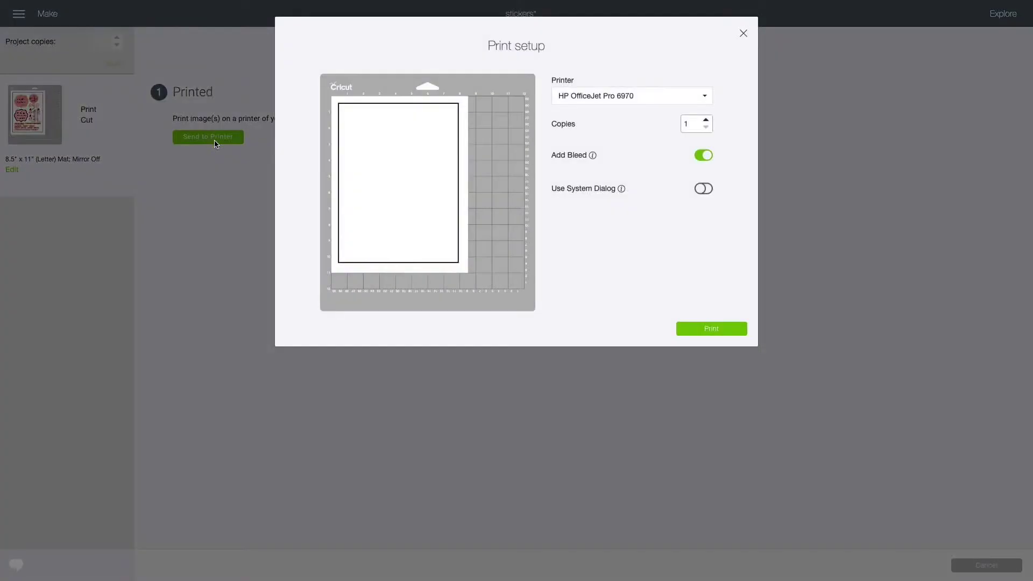
{"action": "left_click", "coordinate": [705, 156]}
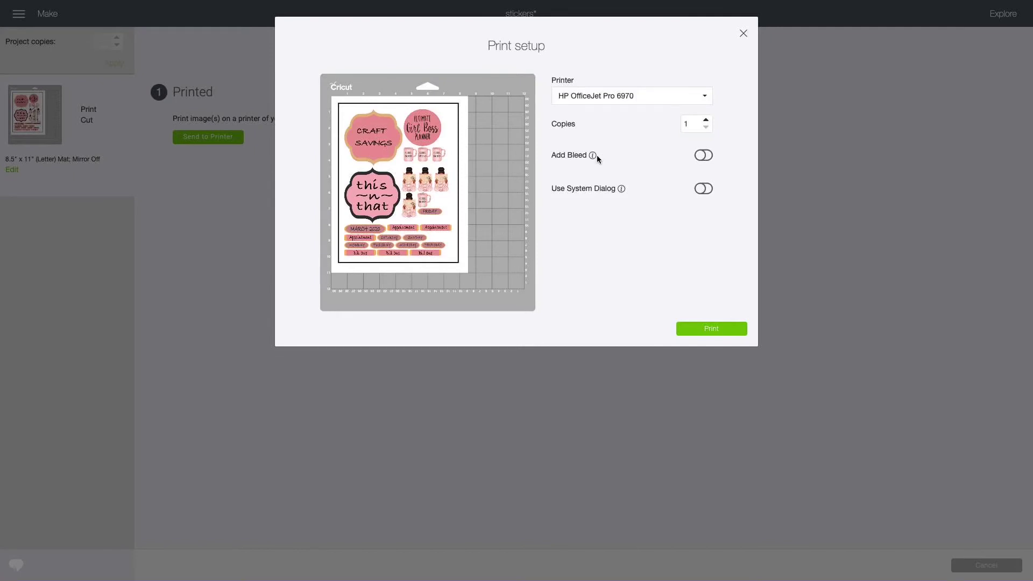
{"action": "mouse_move", "coordinate": [594, 156]}
{"action": "left_click", "coordinate": [694, 330]}
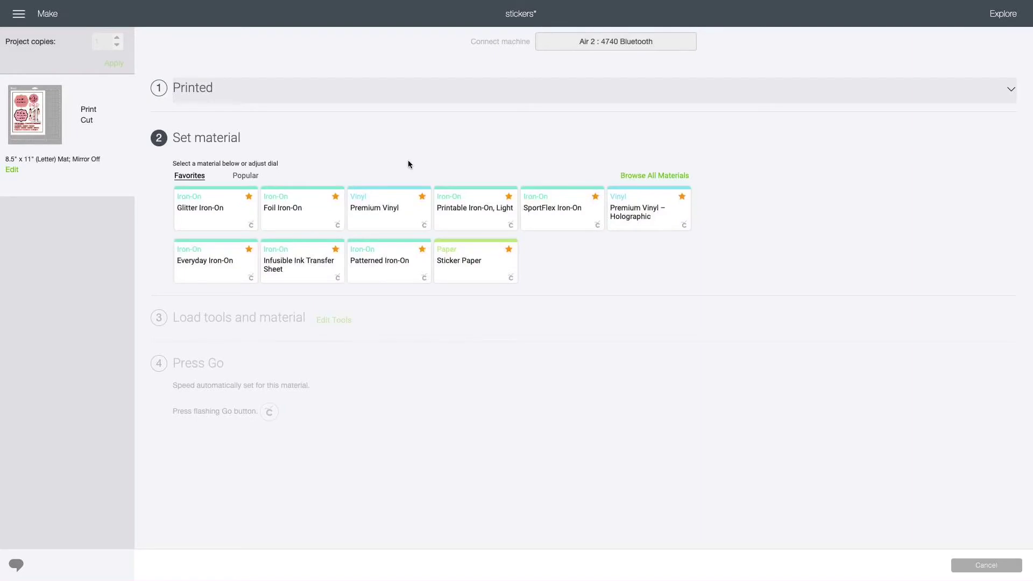
Step: Choose the Sticker Paper card under Favorites as the cut material
{"action": "left_click", "coordinate": [472, 267]}
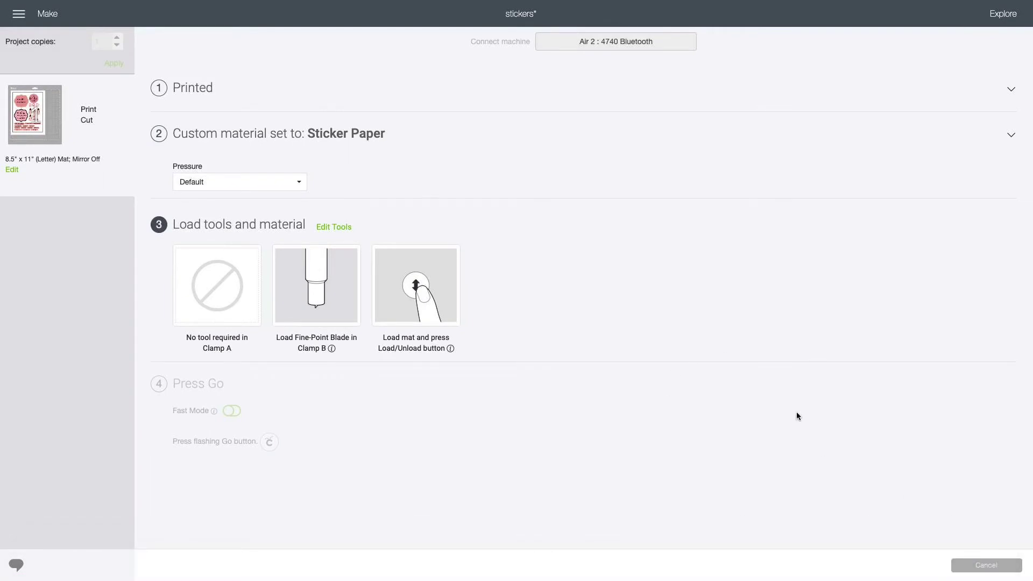
{"action": "mouse_move", "coordinate": [707, 3]}
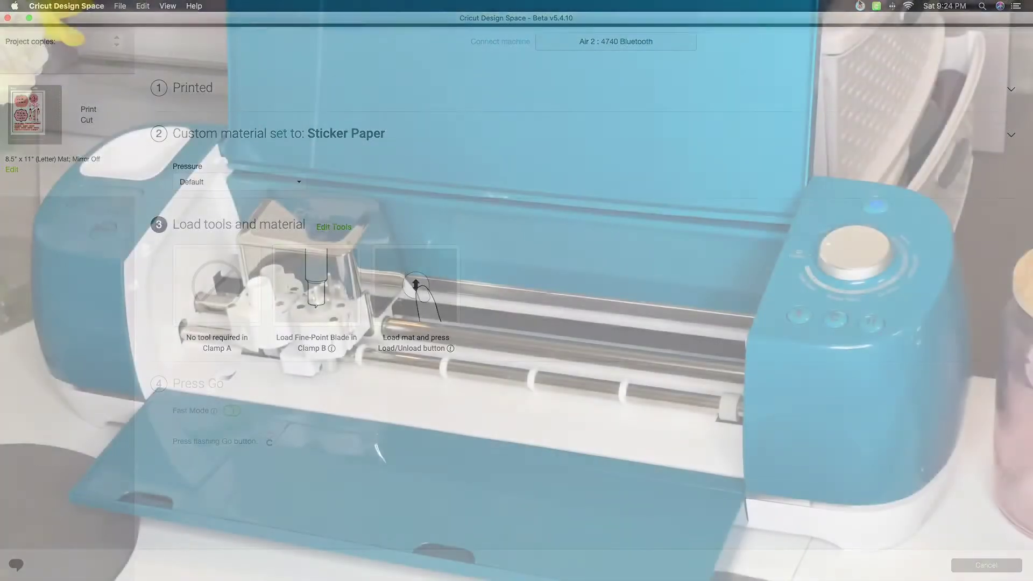